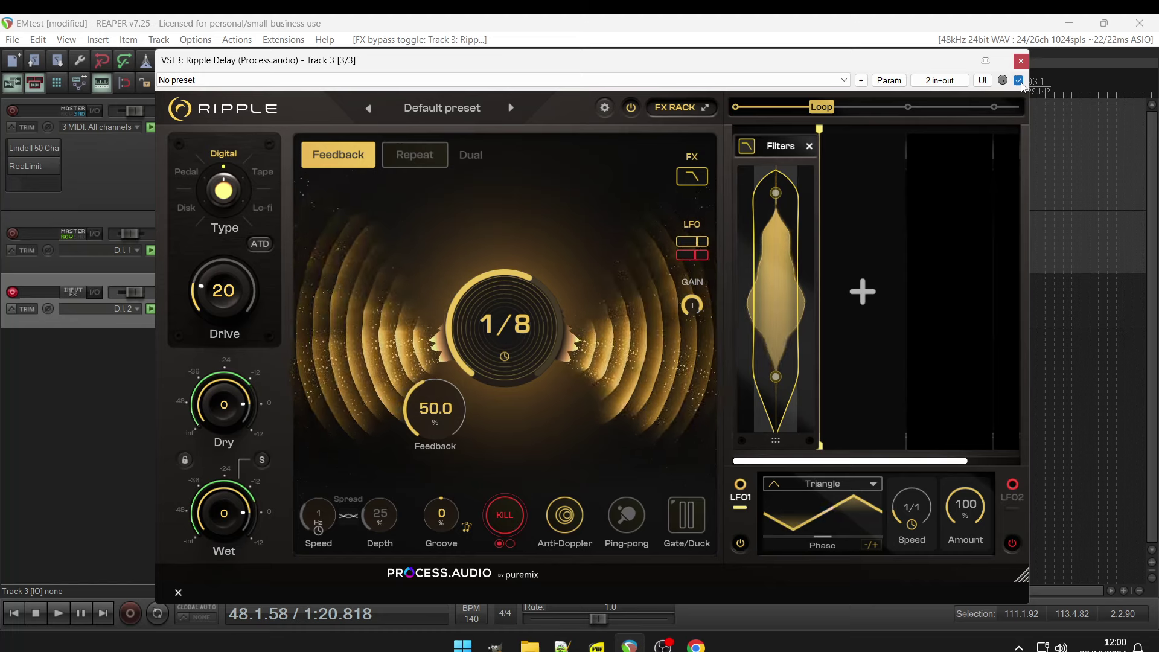
Step: Raise the synced delay time to a dotted 1/4 and switch the delay from tempo sync to milliseconds
drag(541, 330, 546, 317)
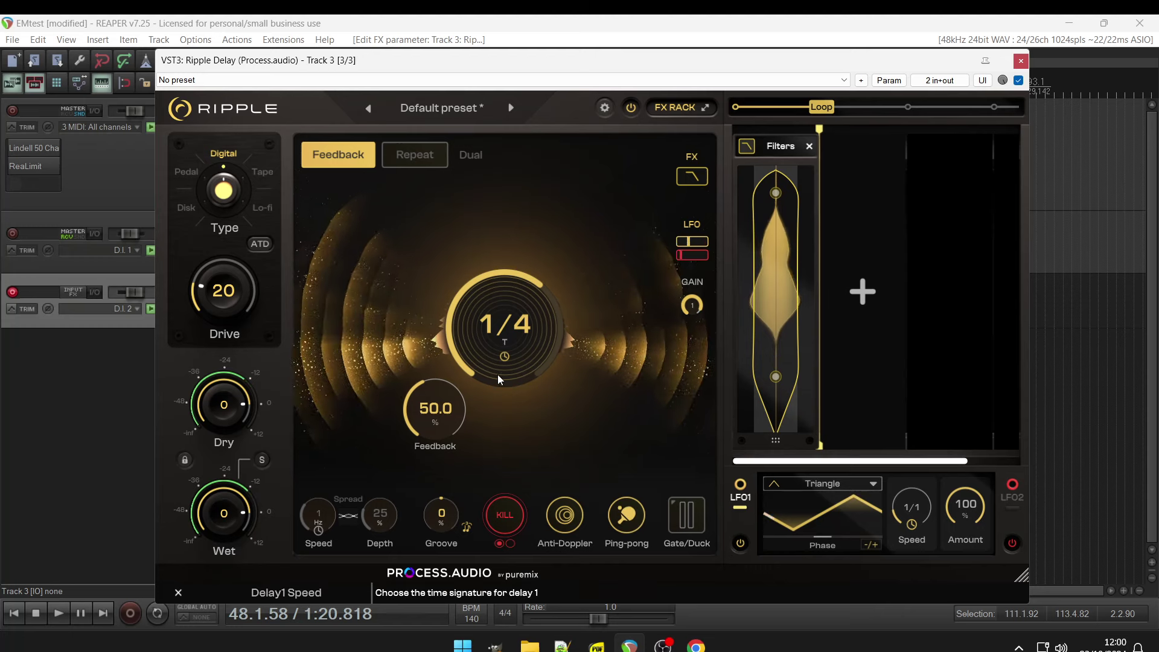
click(503, 343)
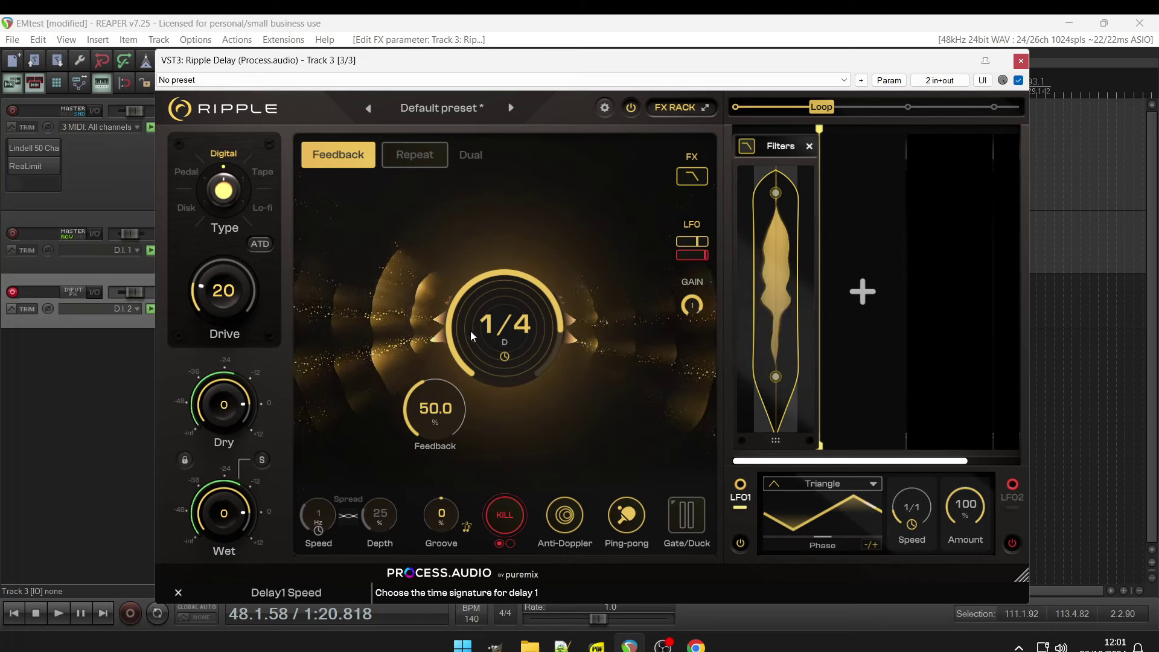
click(504, 356)
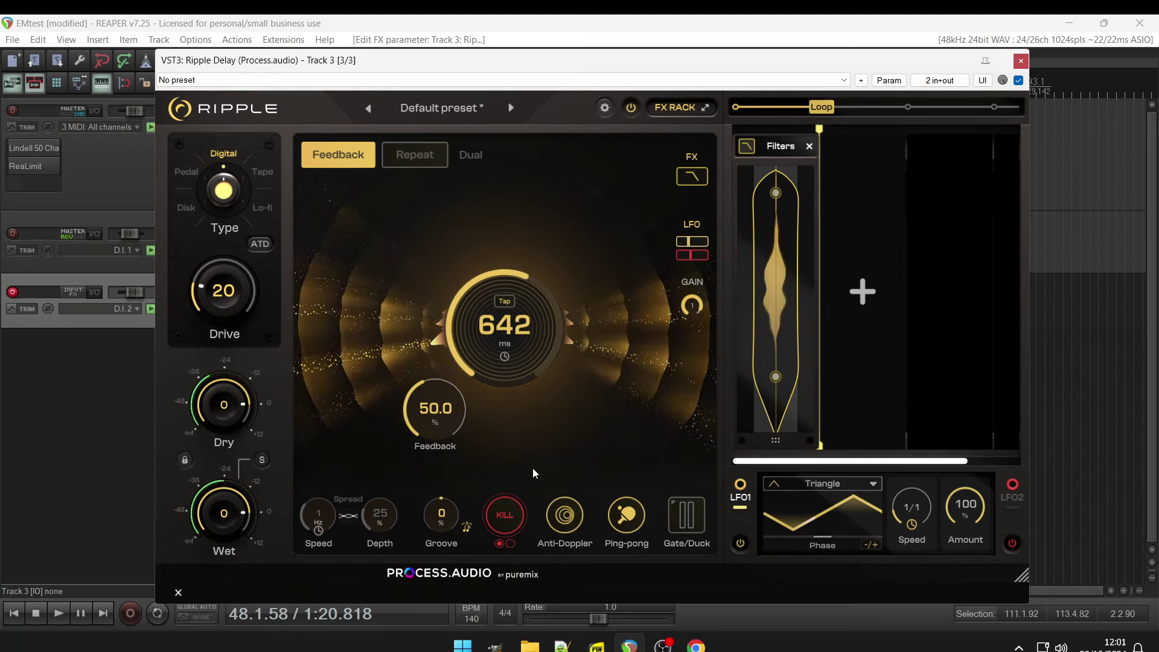
Step: Turn off Anti-Doppler and switch the delay to Repeat mode
click(553, 521)
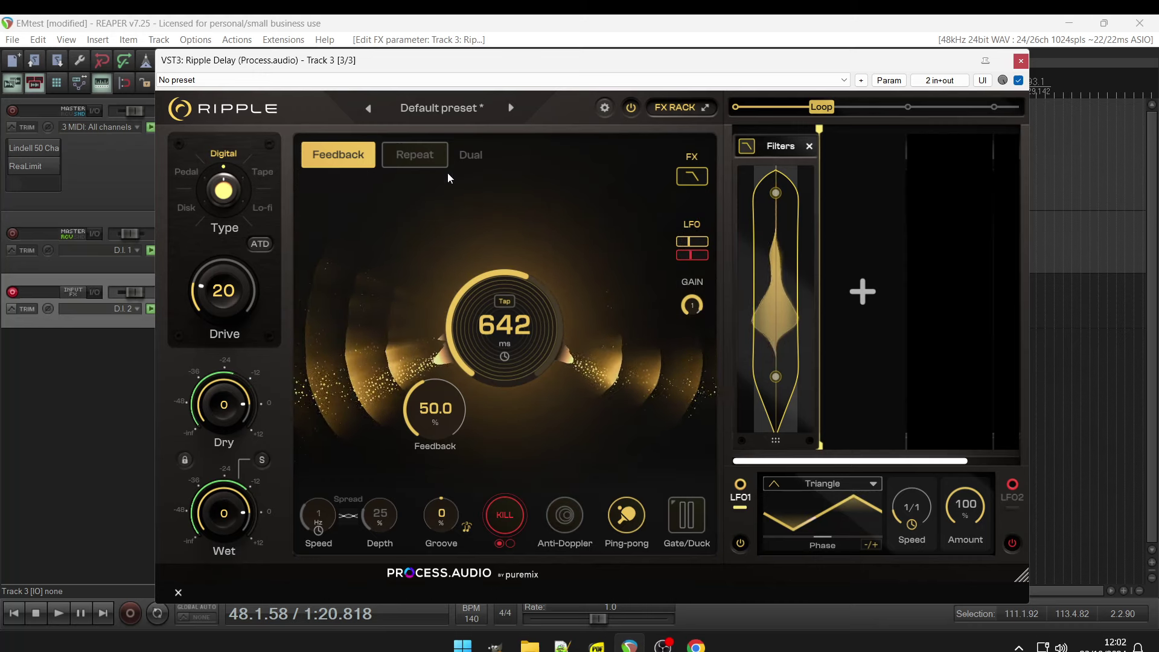
click(416, 157)
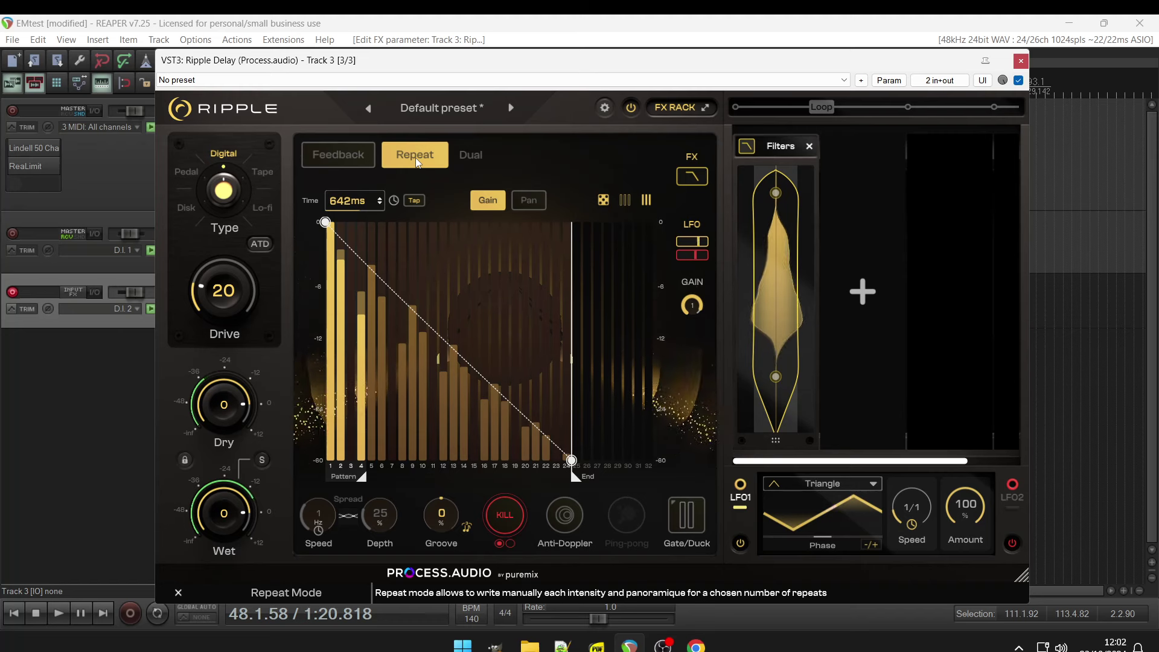
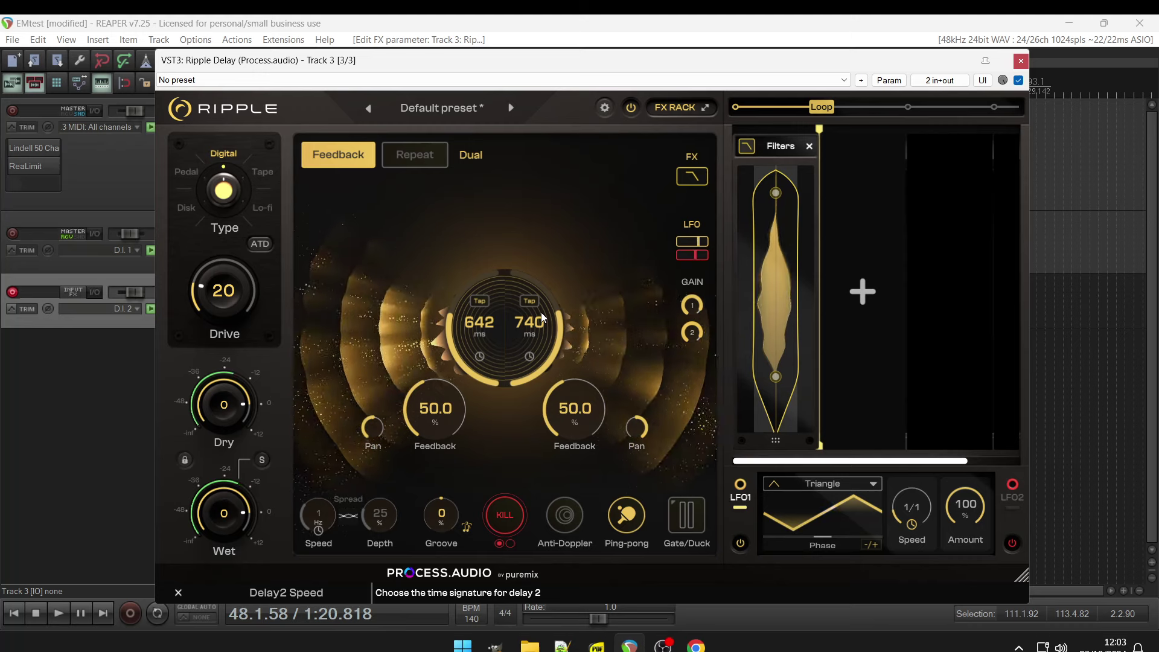
Step: Turn off Ping-pong and set the spread to a tempo-synced 1/1T speed with a depth of 44%
click(622, 509)
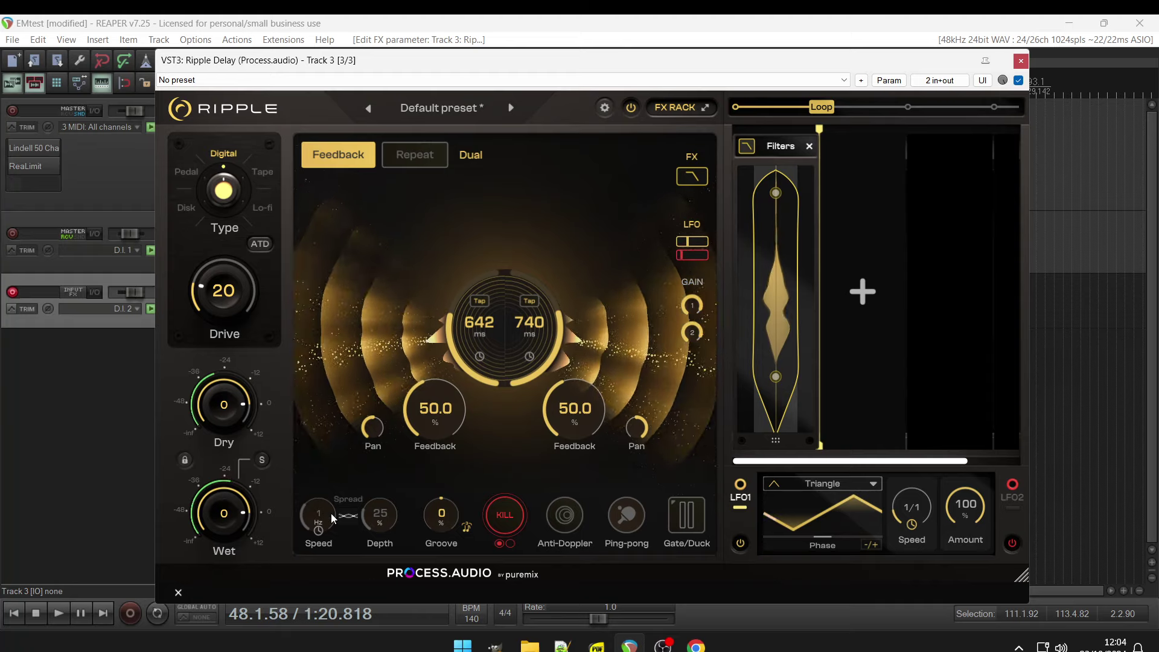
click(318, 530)
drag(372, 530, 385, 488)
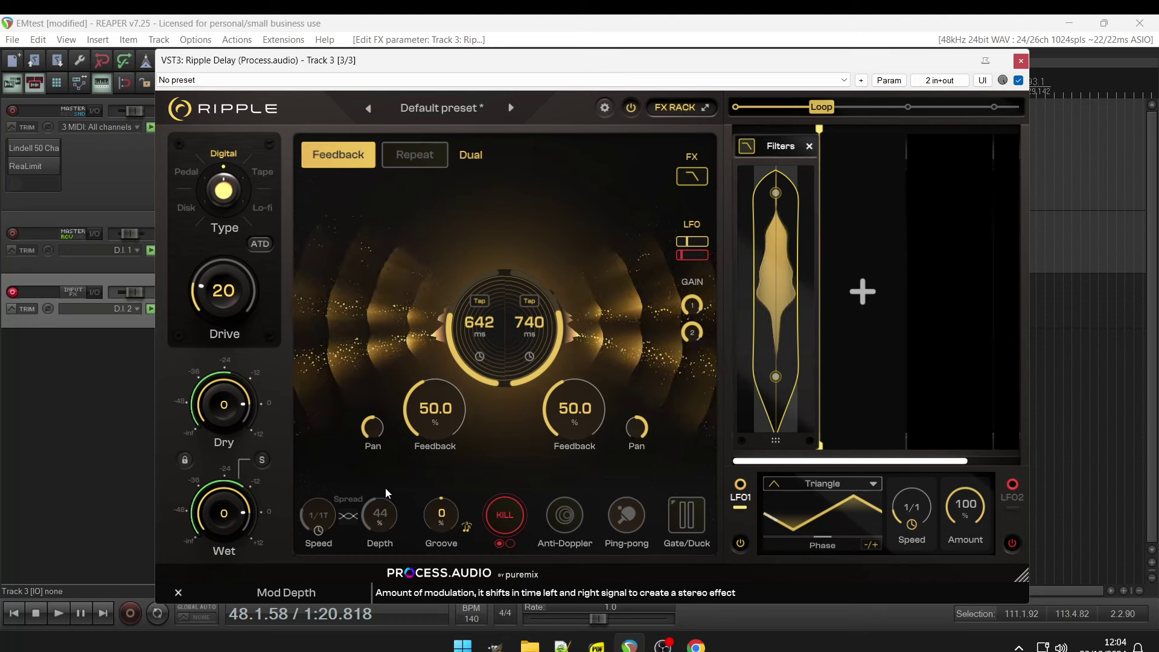
Step: Try the Kill function on the delay input and examine the gate and ducking settings
click(514, 511)
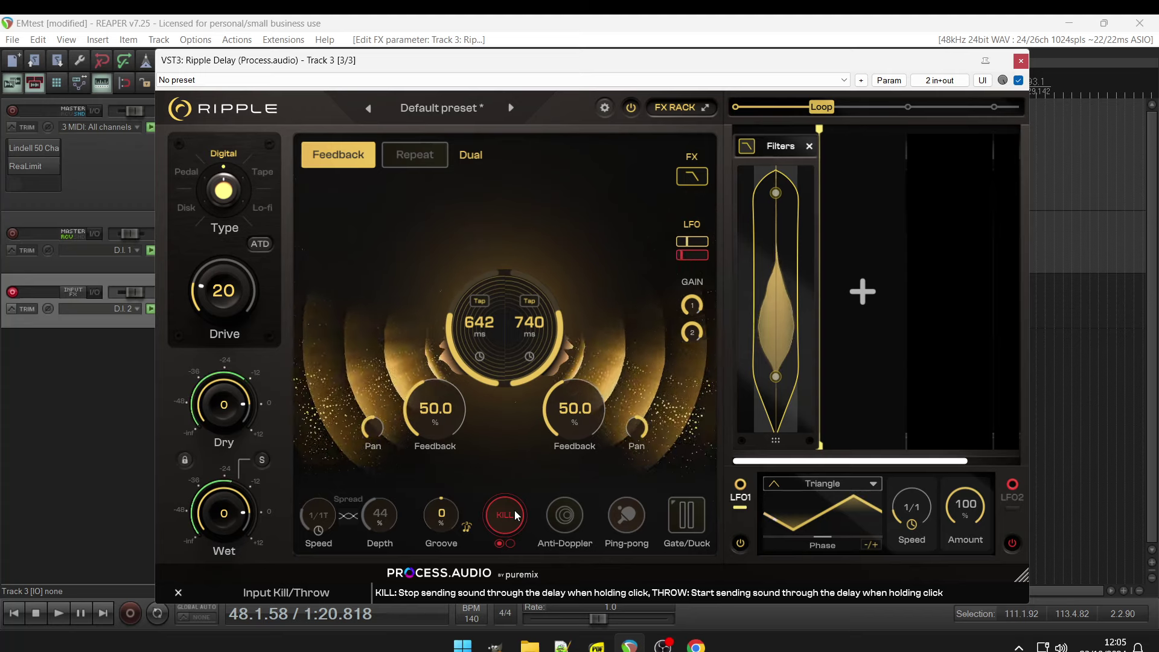
click(681, 523)
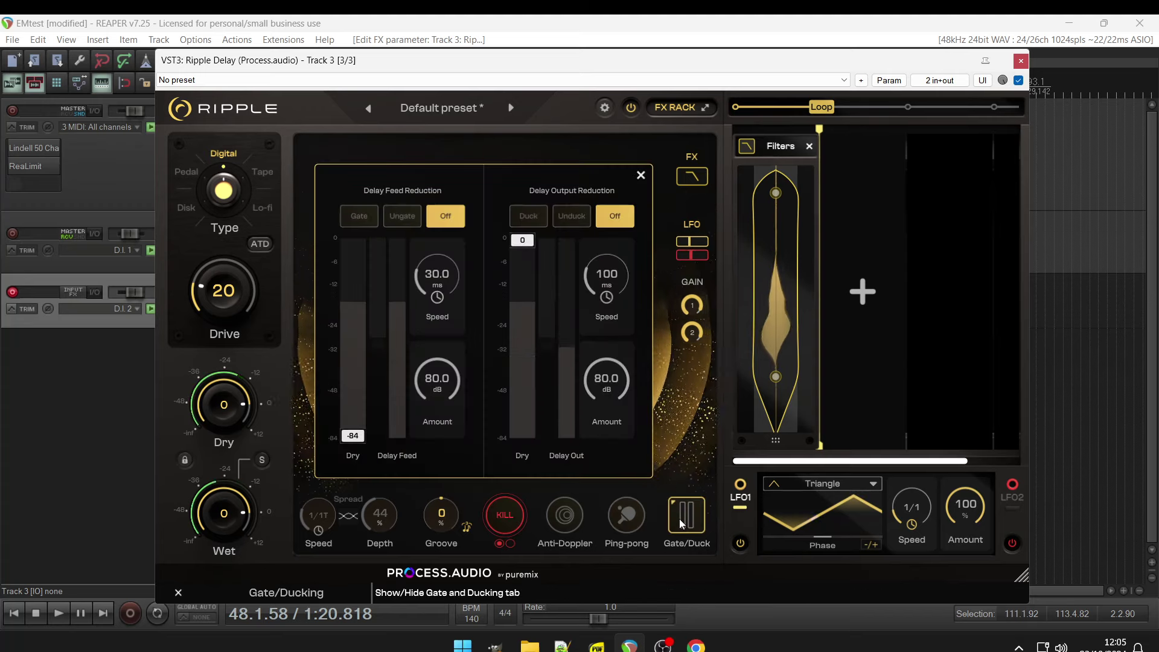
click(679, 519)
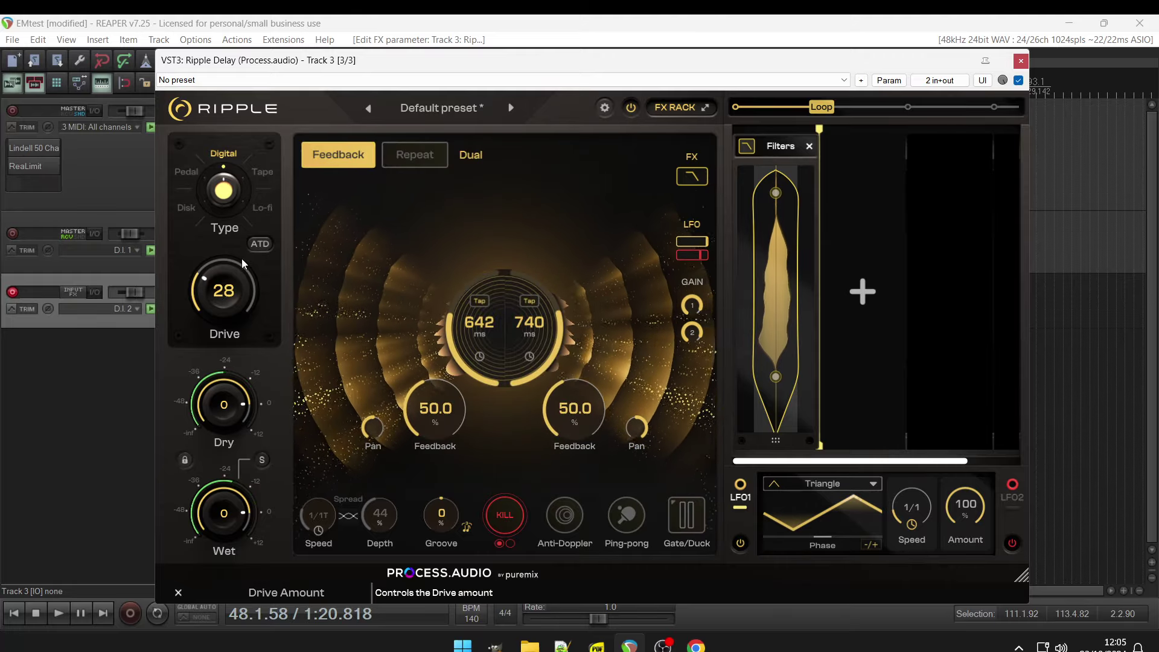
Step: Try the Drive at 77 and bring it back down to 24
drag(241, 259, 282, 182)
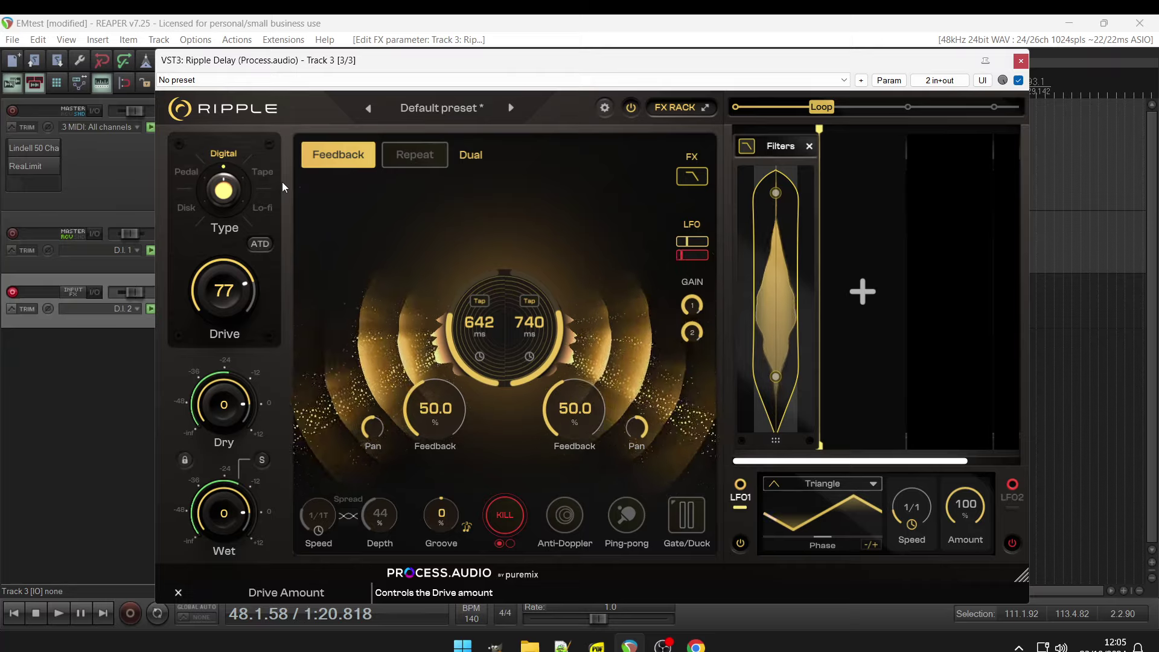
drag(233, 263, 206, 380)
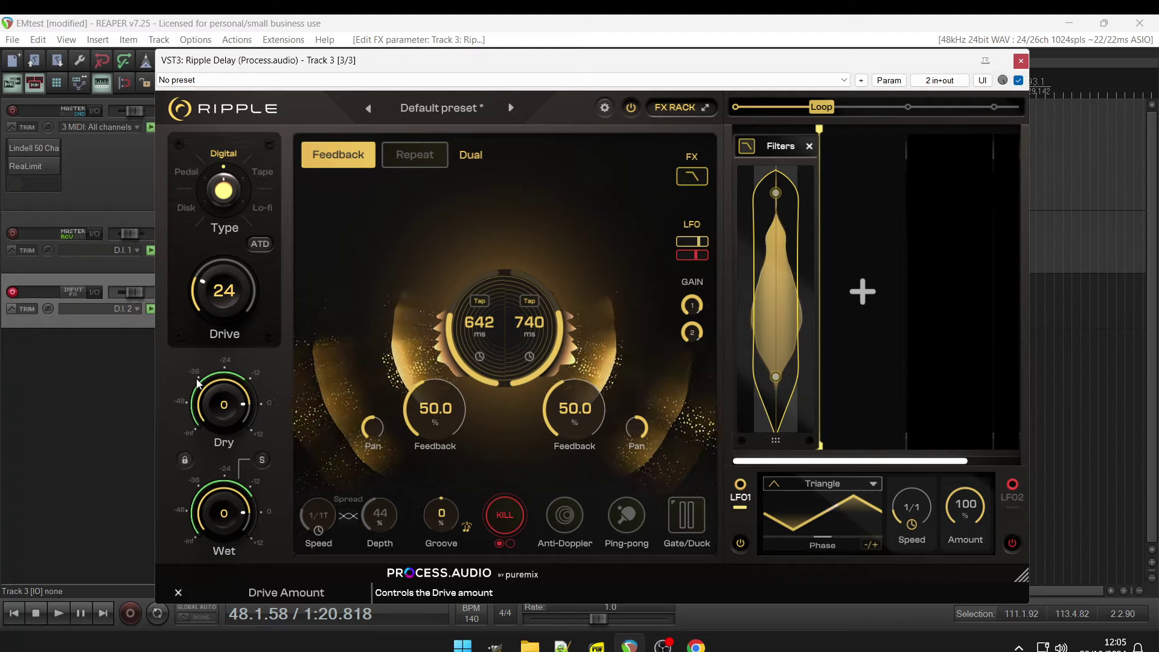
Step: Turn off Dual mode and give the single delay a time of 10 s with 84% feedback
click(472, 155)
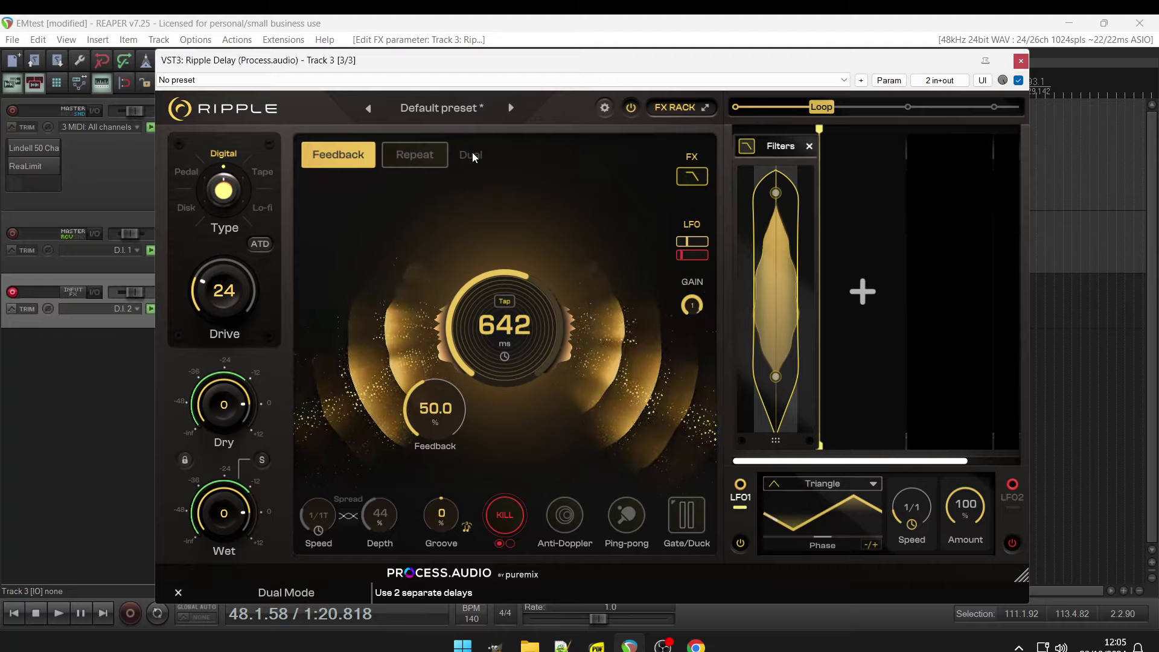
scroll(503, 341, up, 5)
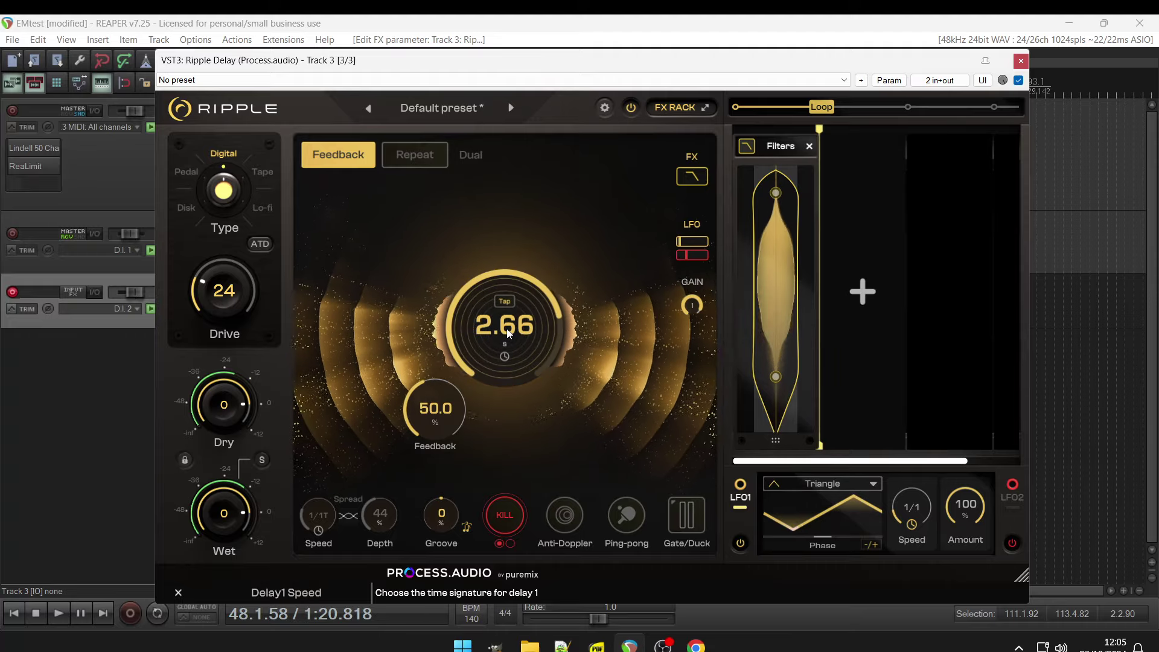
drag(507, 334, 538, 263)
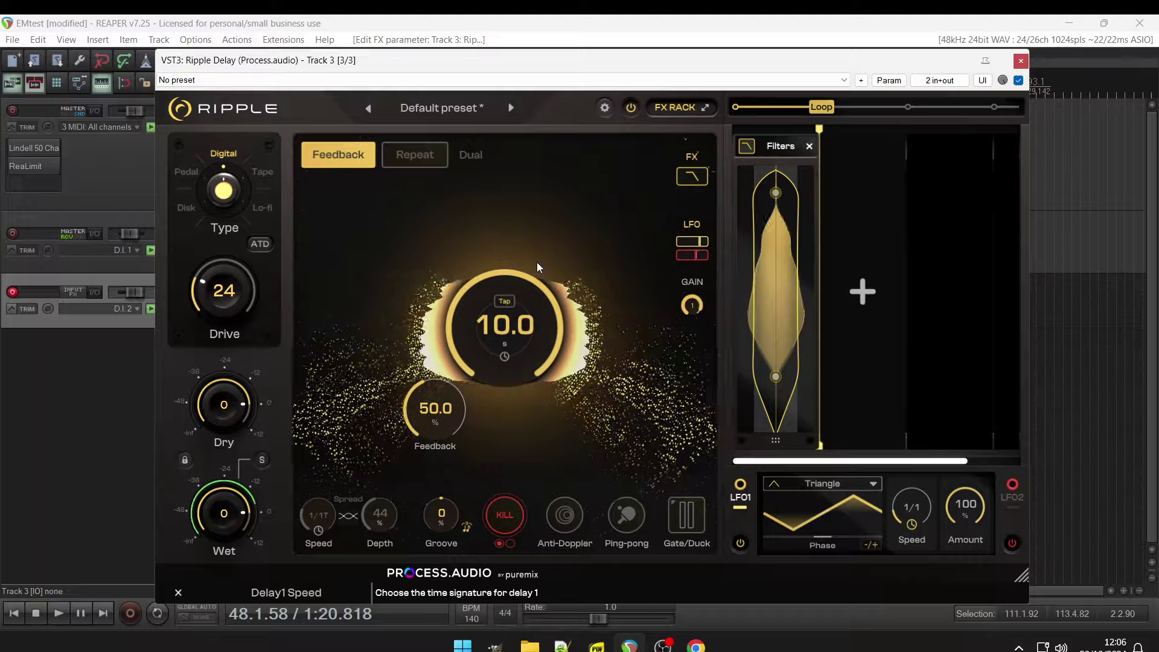
drag(438, 410, 447, 352)
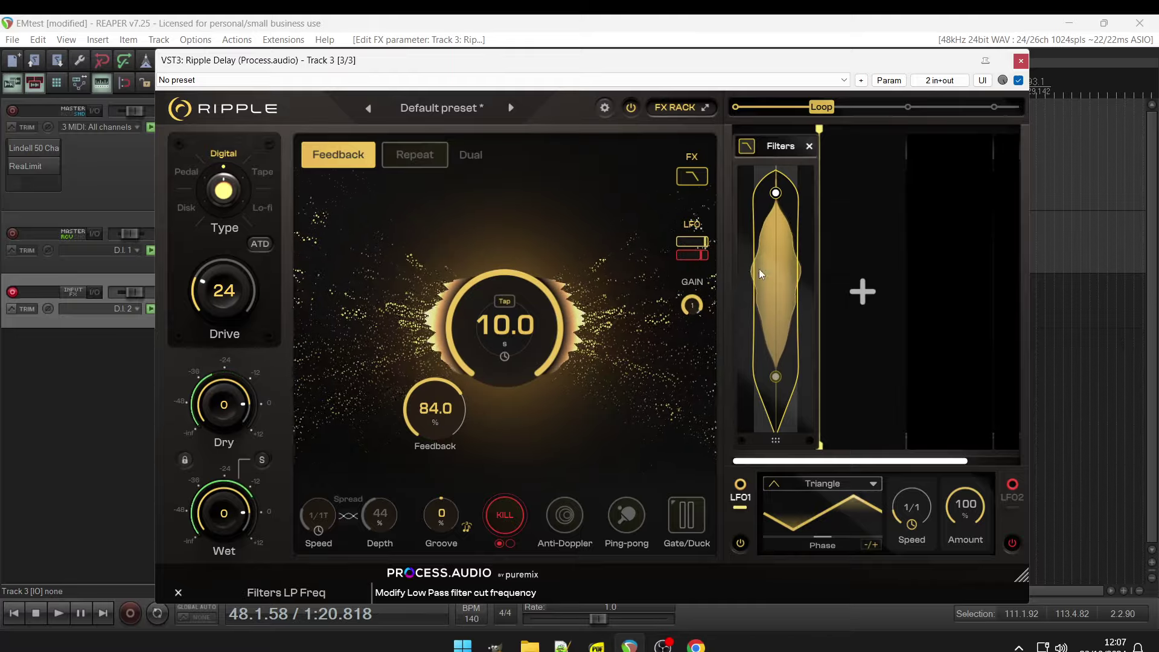
Step: Narrow the Filters band with a 402 Hz high-pass cutoff, and widen it again with the low-pass cutoff at 9.35 kHz
drag(778, 303, 769, 357)
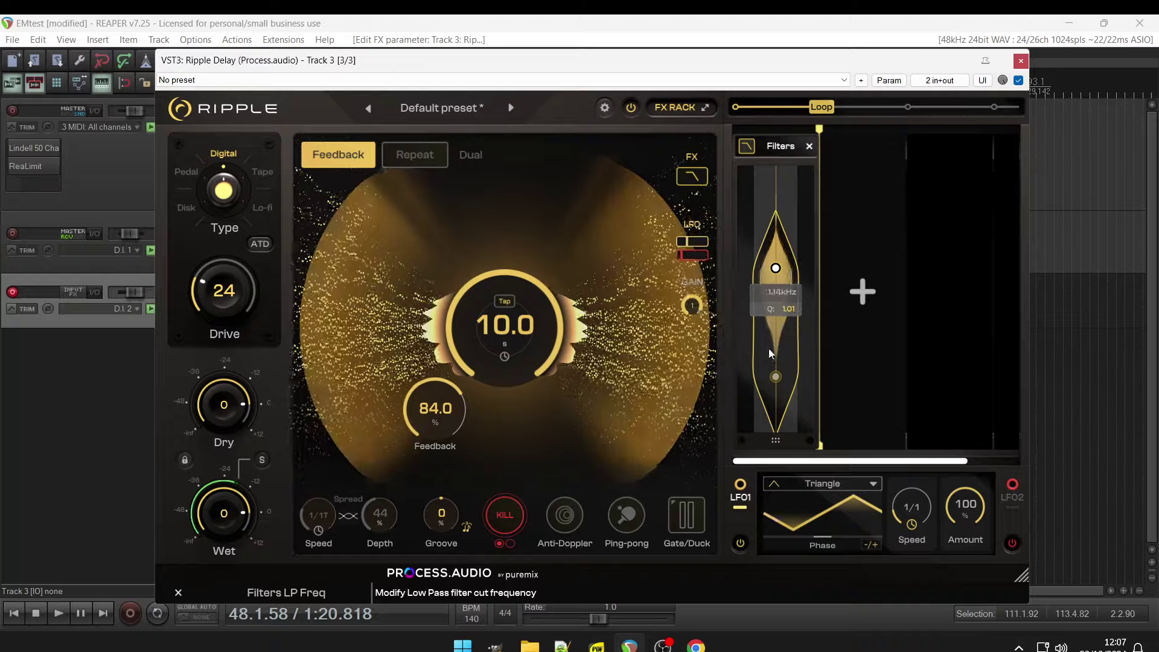
drag(777, 378, 779, 305)
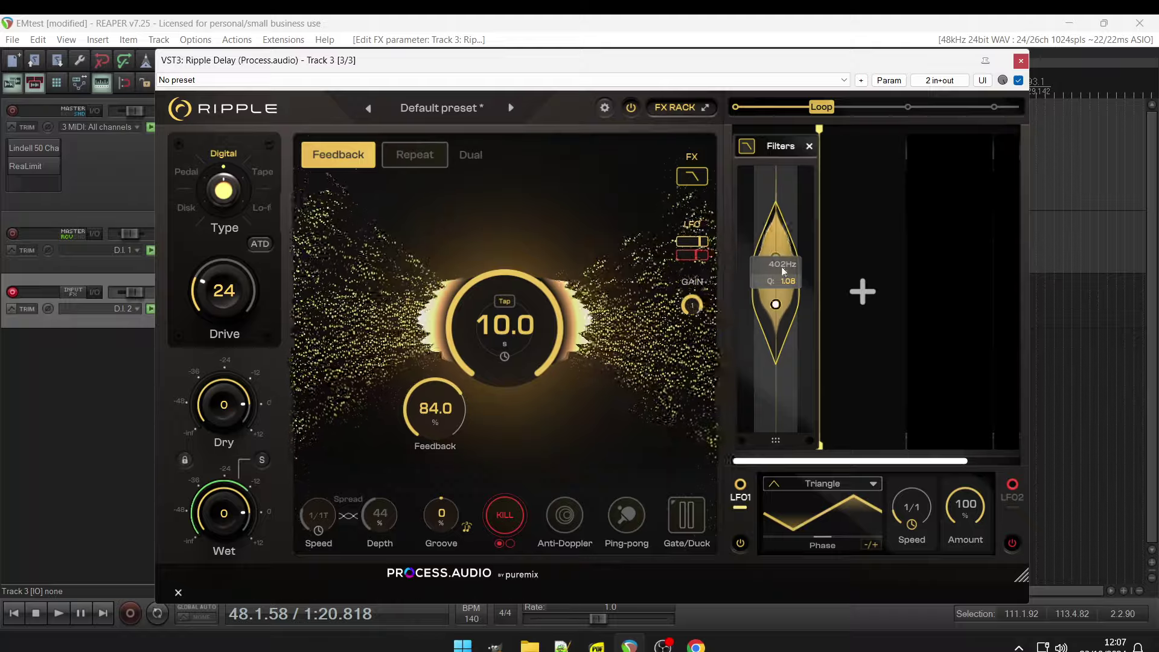
drag(776, 307, 776, 338)
drag(774, 268, 798, 203)
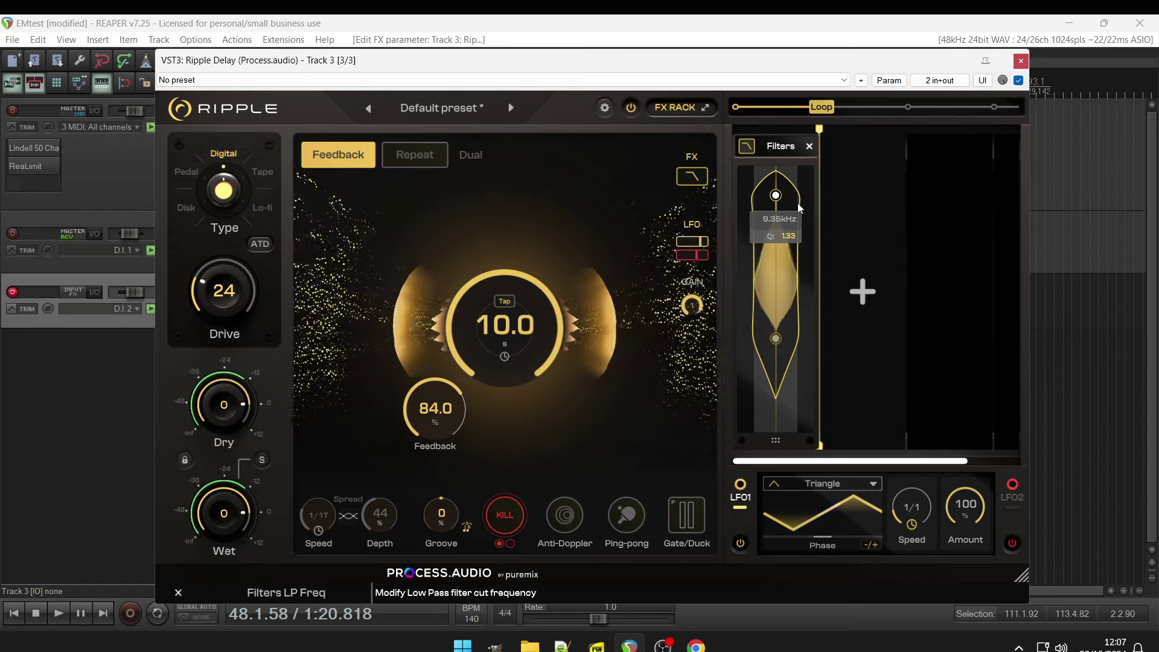
Step: Try a Phaser after the Filters in the effects loop and remove it
click(875, 277)
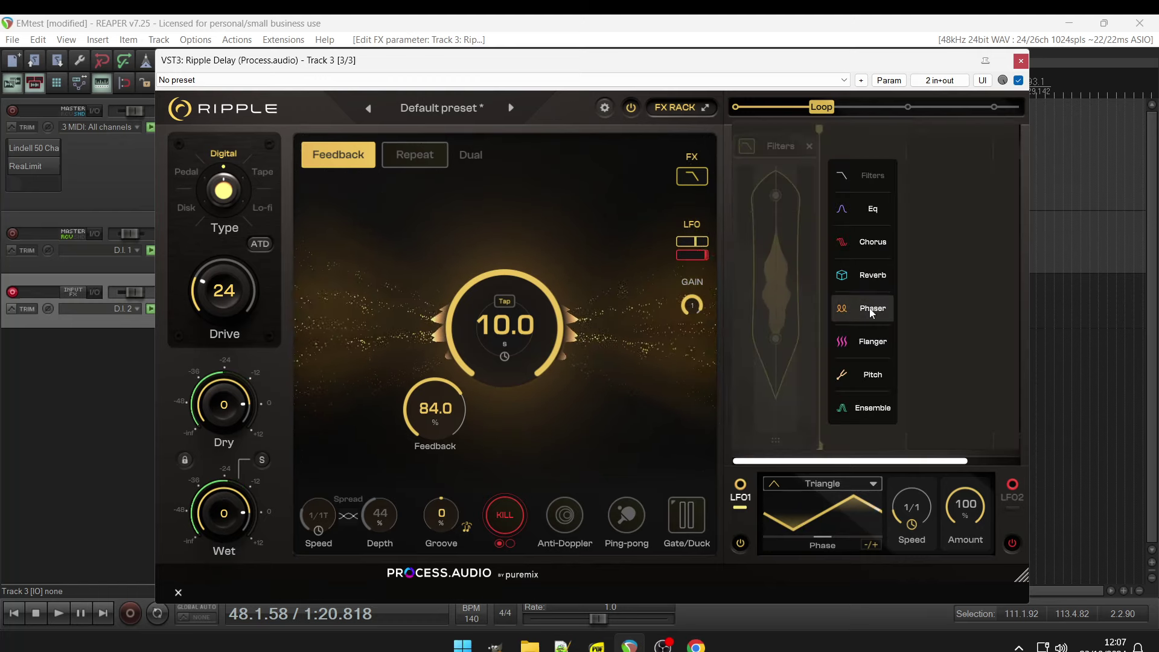
click(871, 307)
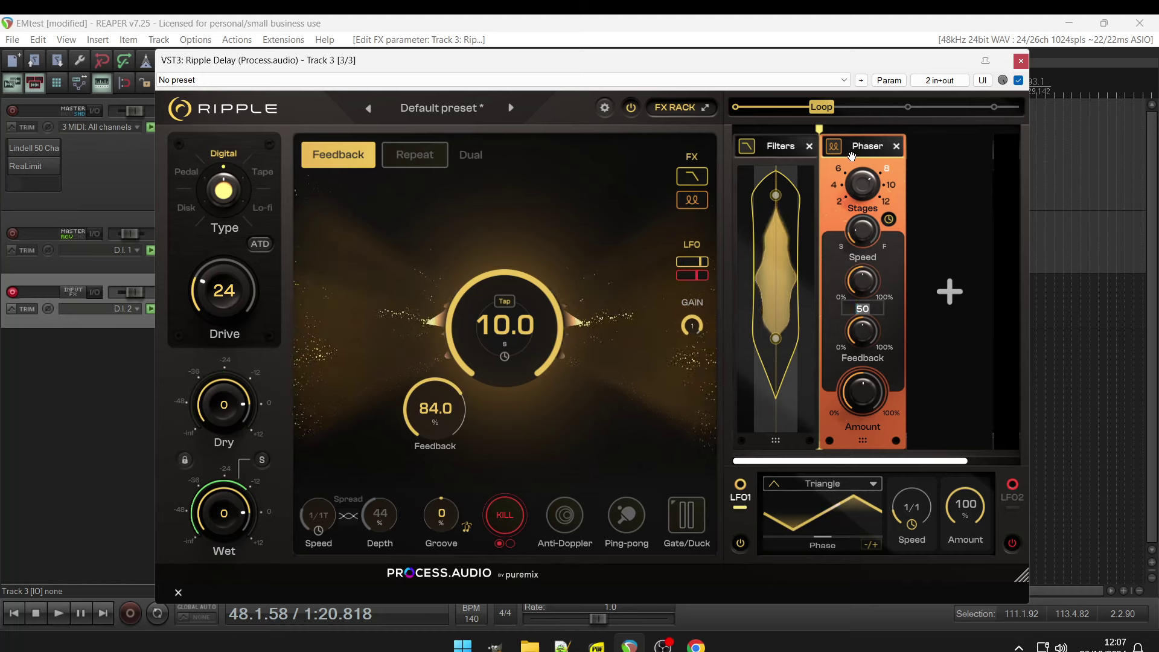
click(897, 148)
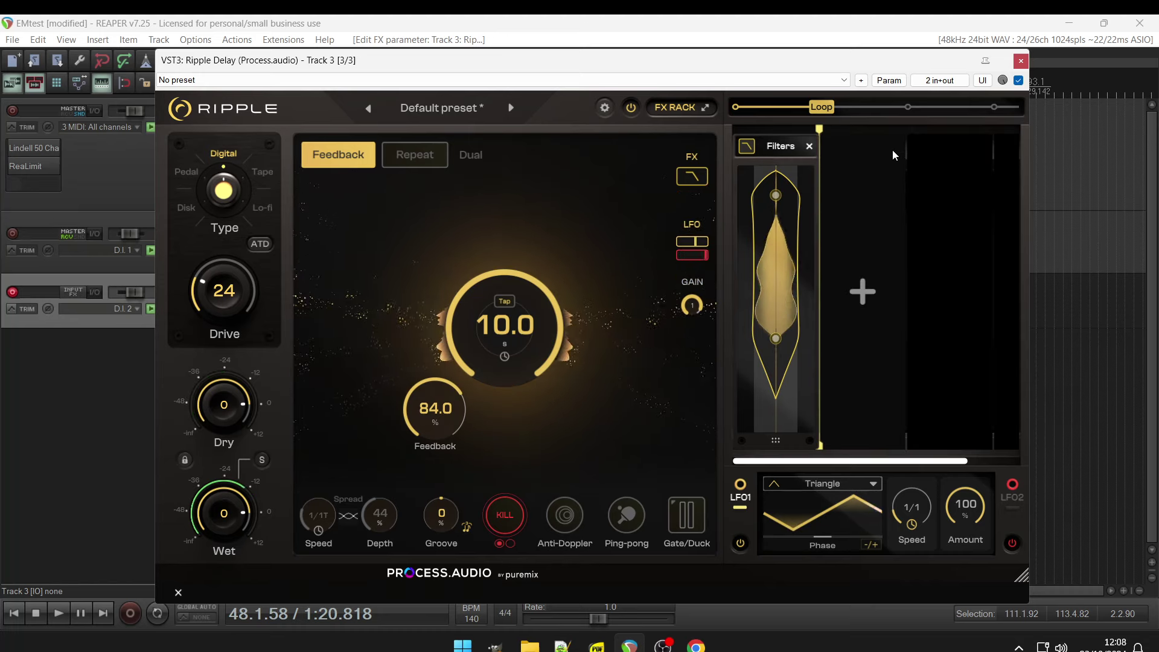
Step: Try an Ensemble and a Pitch effect at 7 semitones after the Filters, and remove both
click(867, 278)
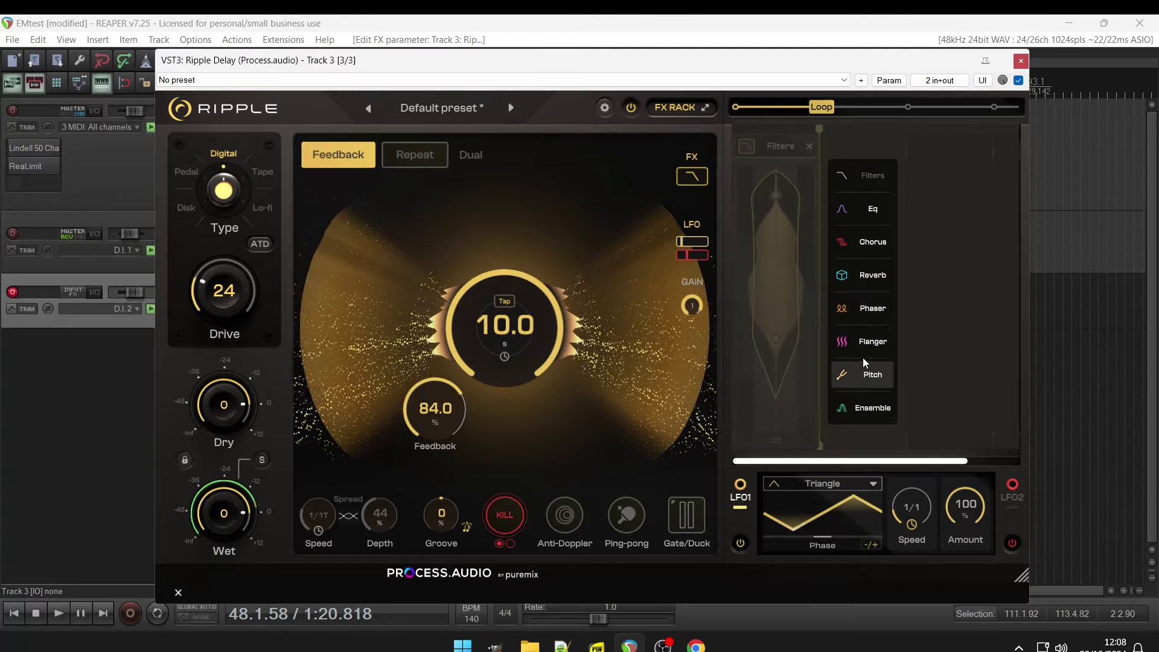
click(860, 405)
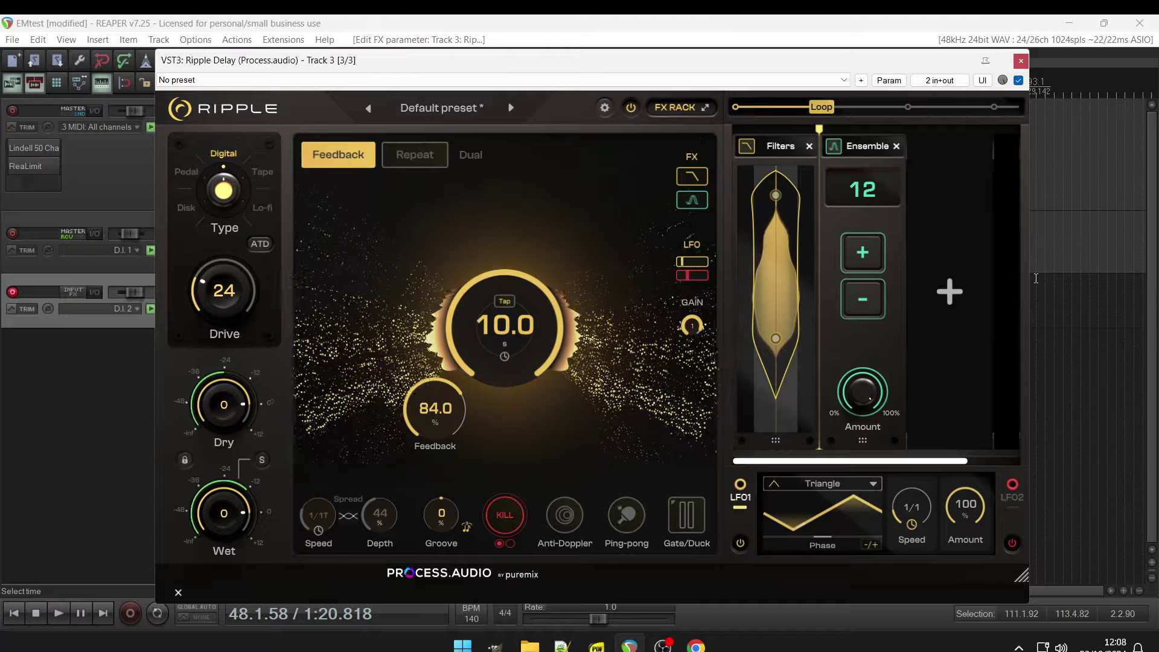
click(949, 295)
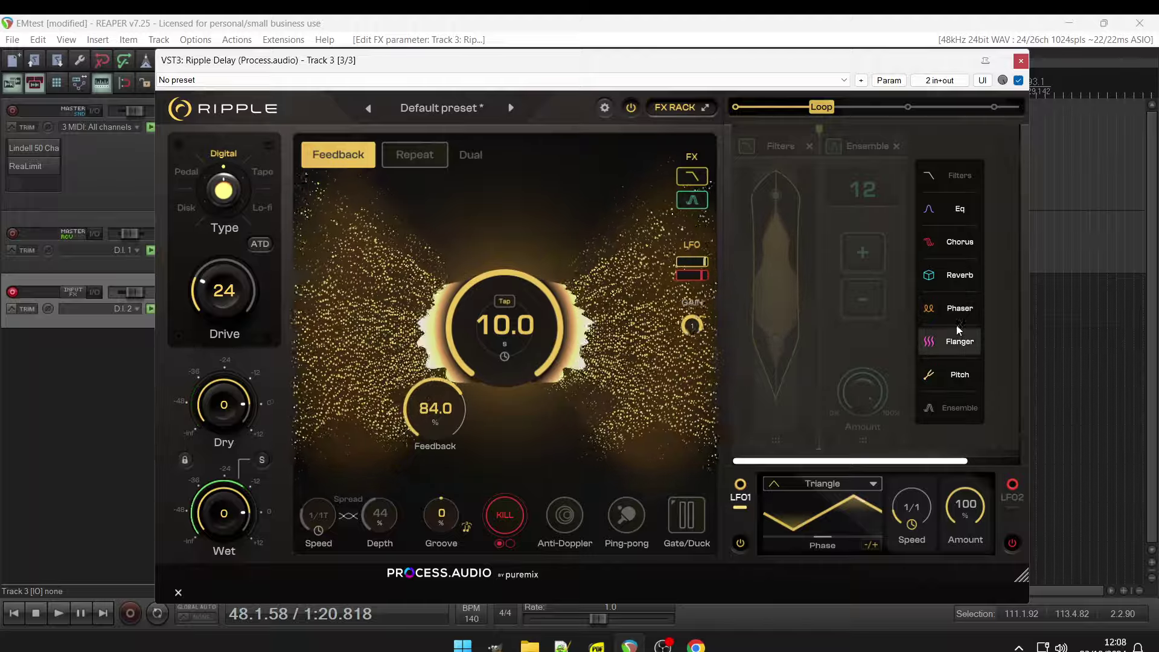
click(944, 374)
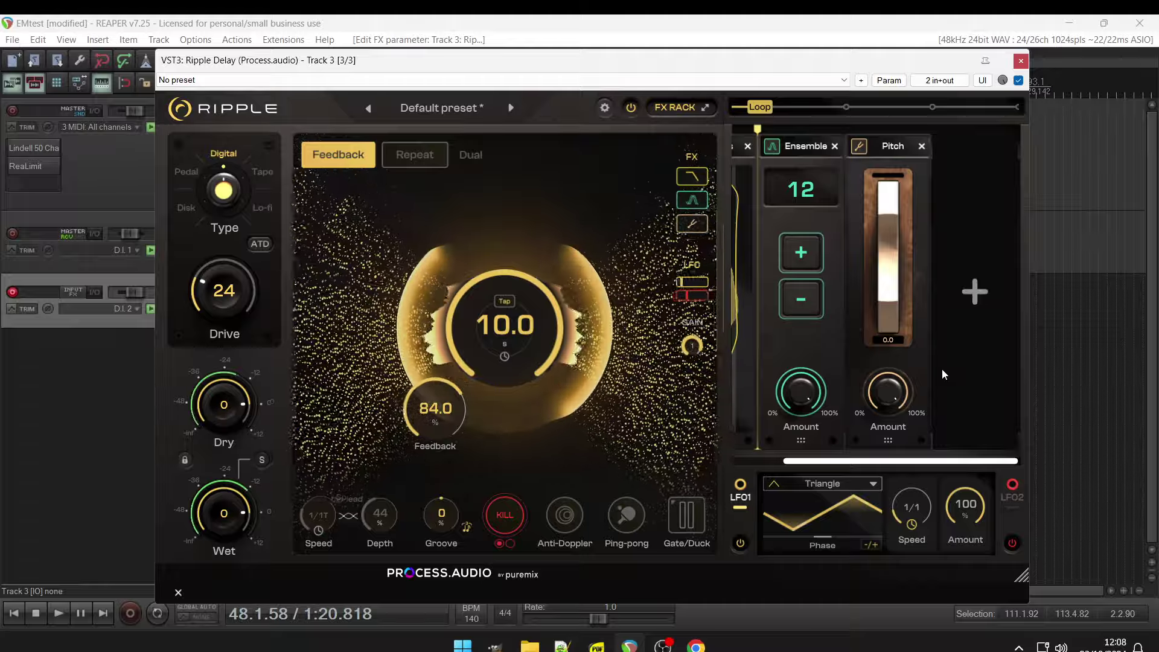
drag(885, 313, 902, 259)
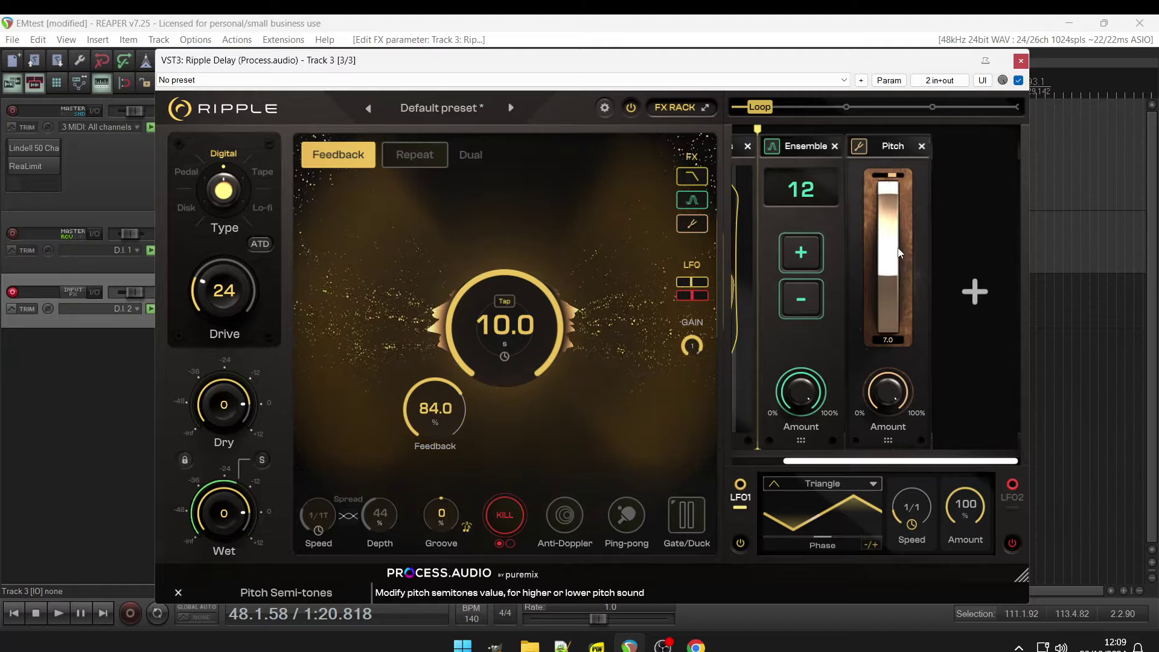
click(921, 146)
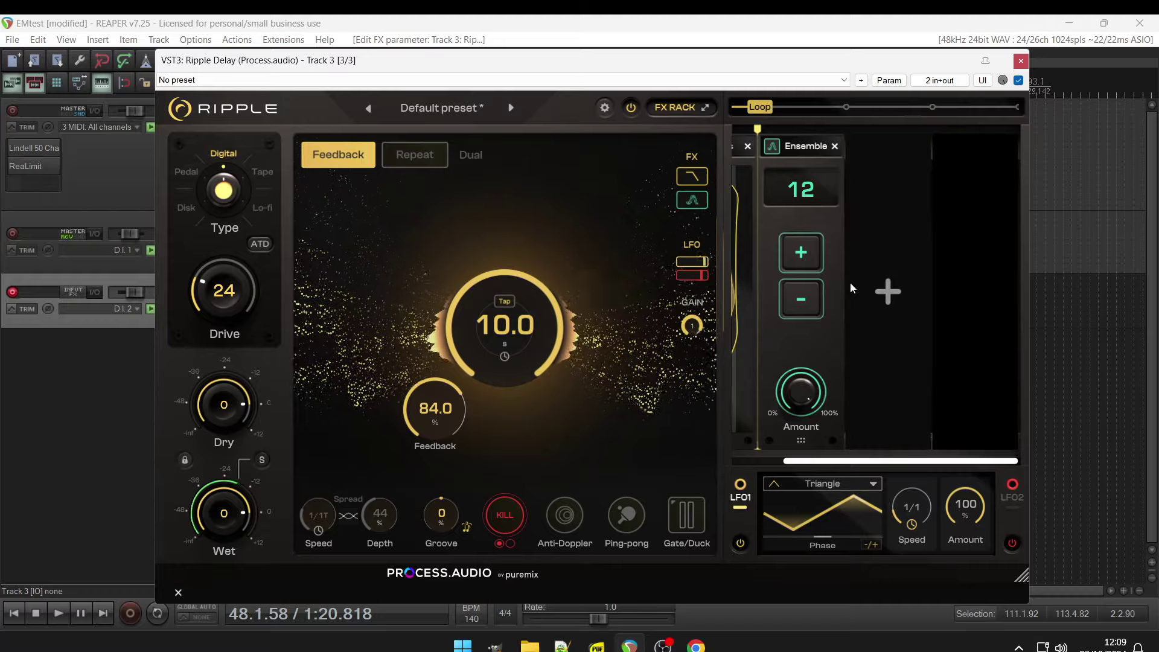
drag(843, 459, 759, 474)
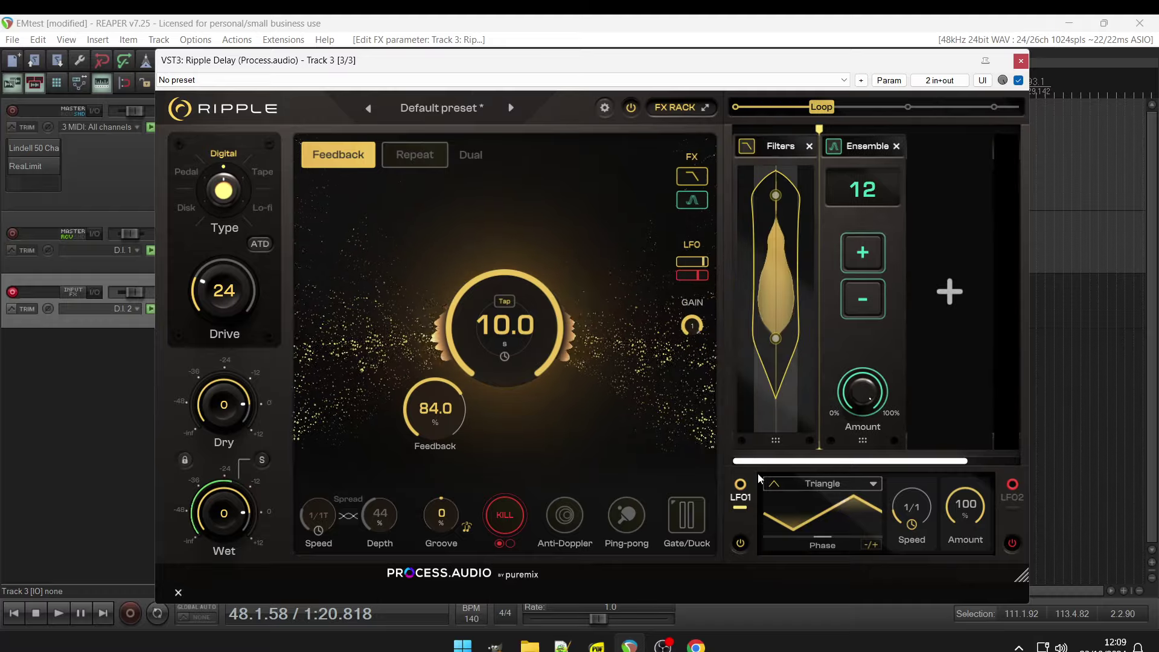
click(897, 146)
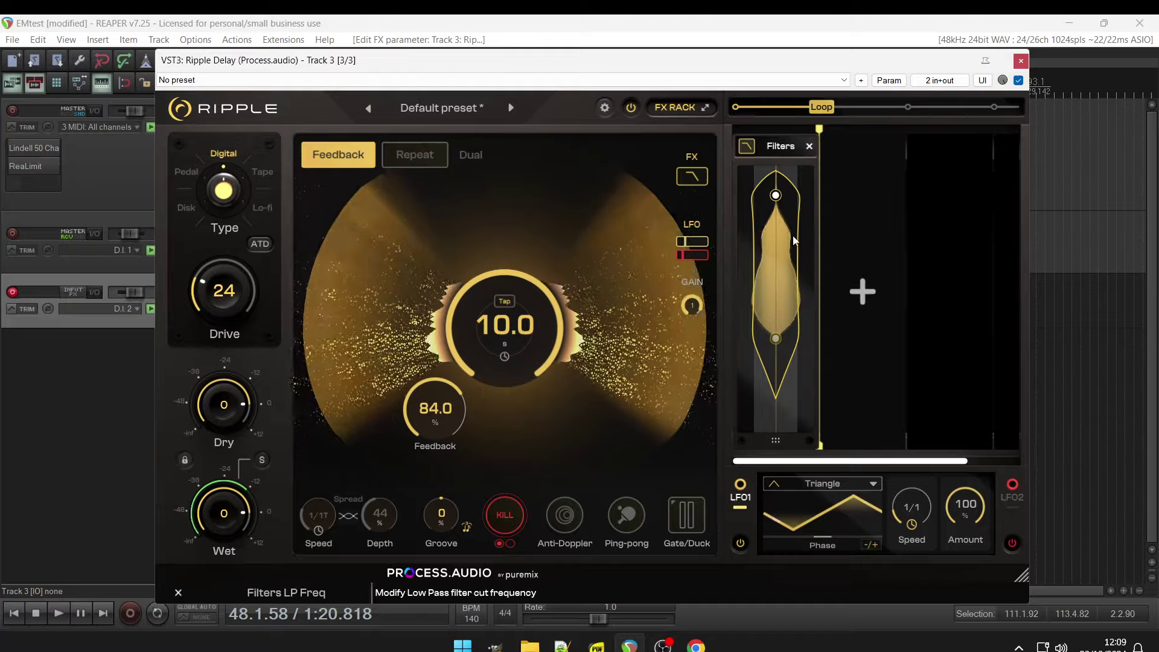
Step: Lower the high-pass cutoff in the Filters effect and shorten the delay time to 249 ms
drag(776, 338, 775, 381)
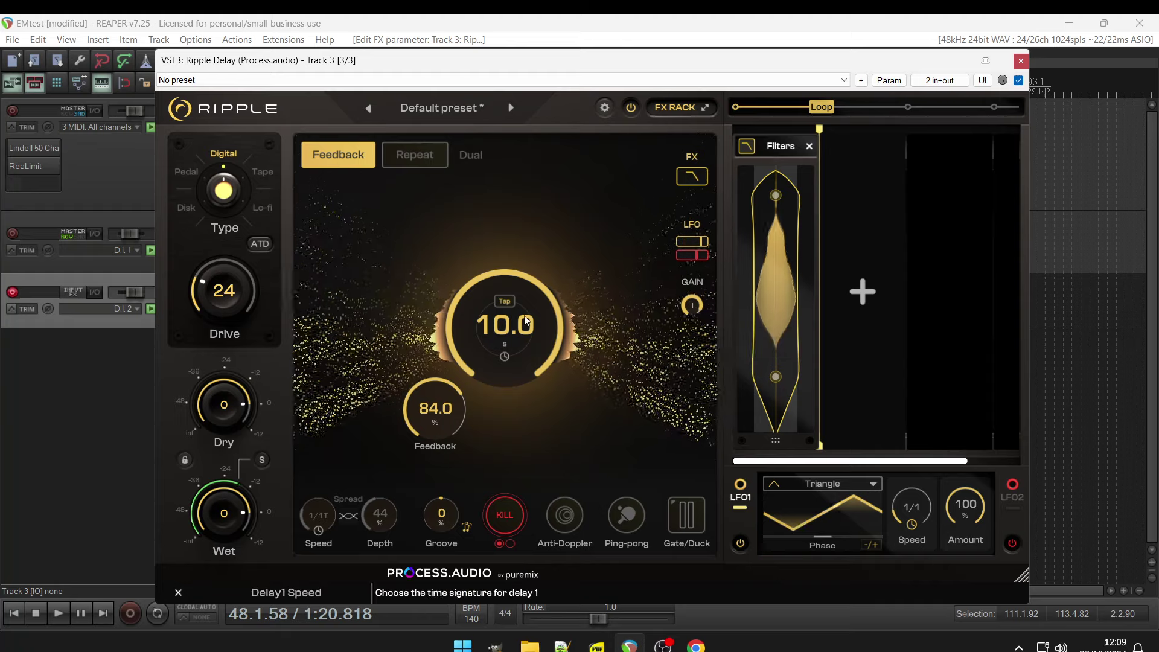
drag(527, 320, 517, 413)
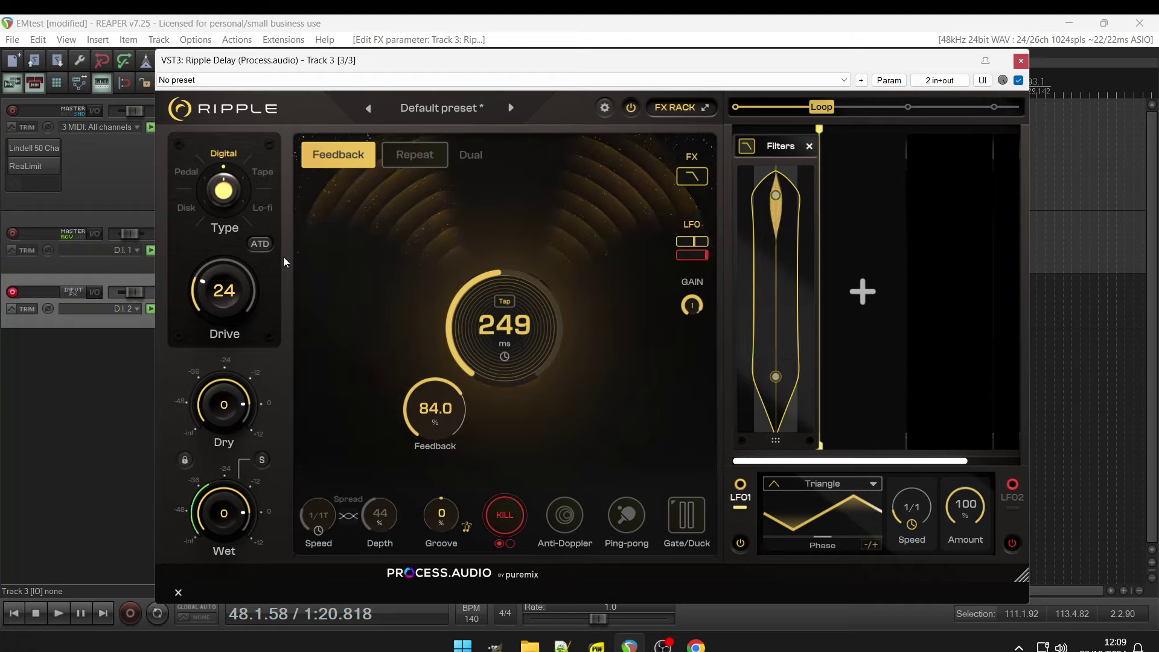
Step: Set the delay type to Tape and the delay time to 758 ms
drag(231, 203, 240, 174)
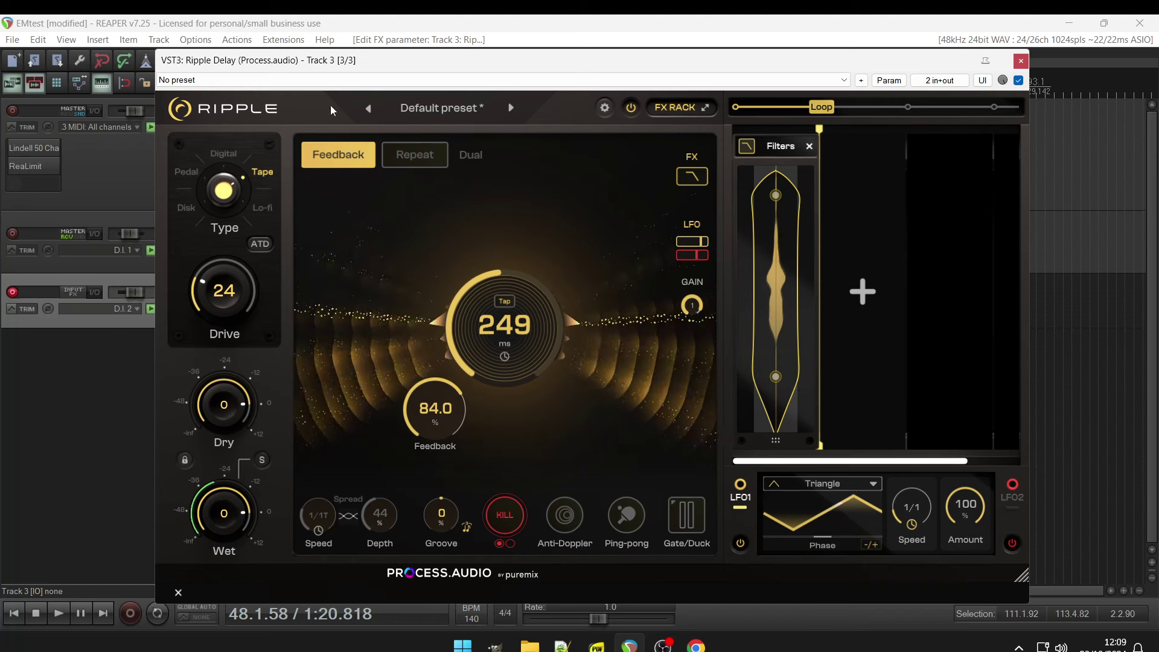
drag(531, 328, 534, 305)
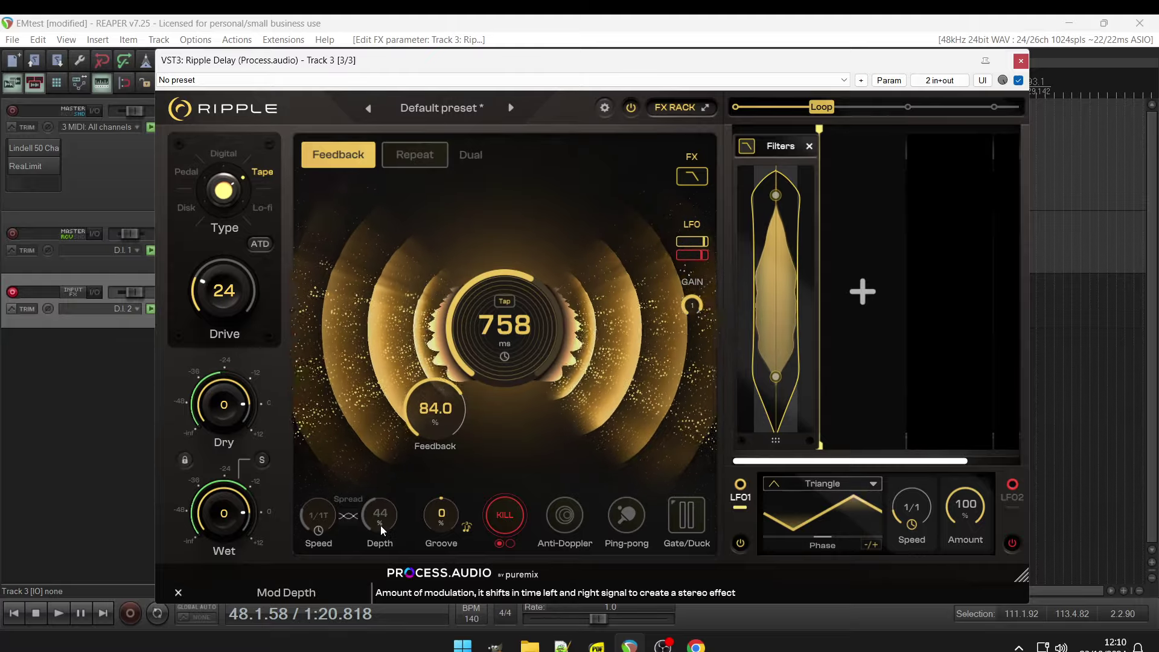
Step: Set the spread depth to 54% and turn on Ping-pong
drag(380, 526, 384, 506)
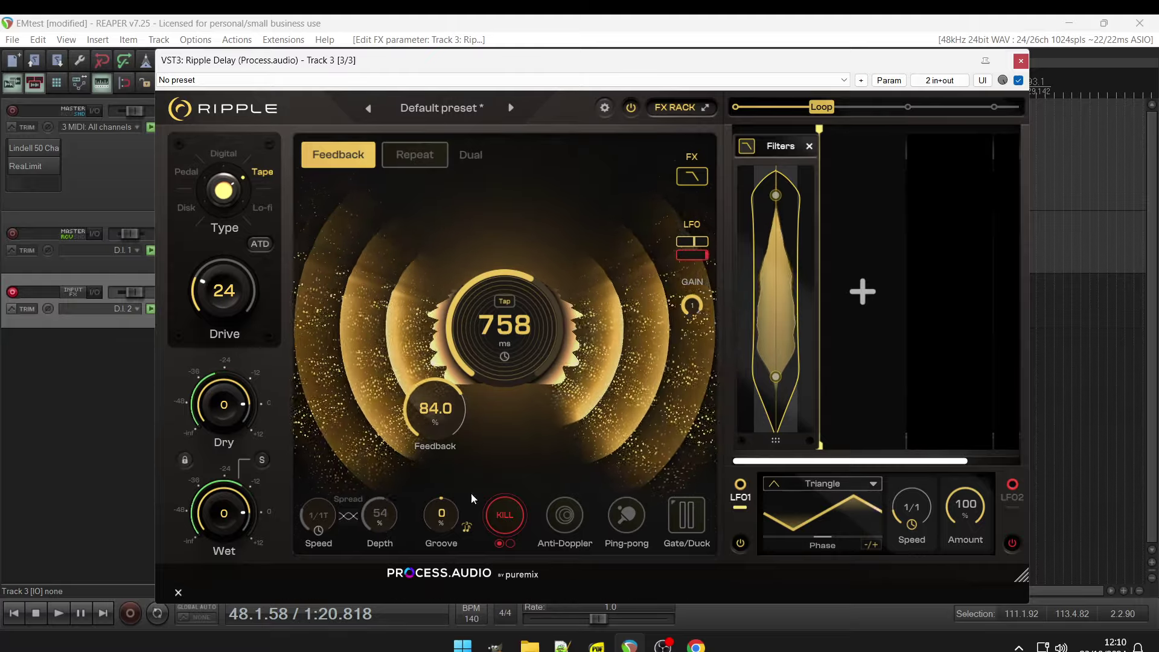
click(637, 517)
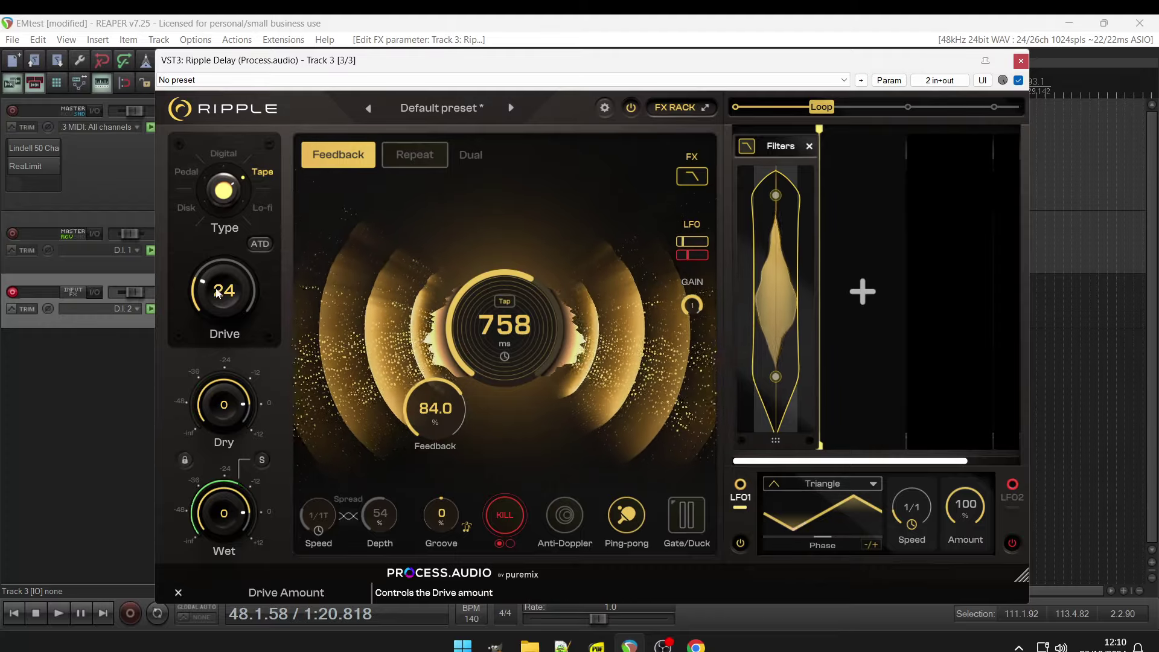
Step: Raise the drive in stages to 40 and 70, and switch the delay type to Disk
drag(225, 288, 228, 256)
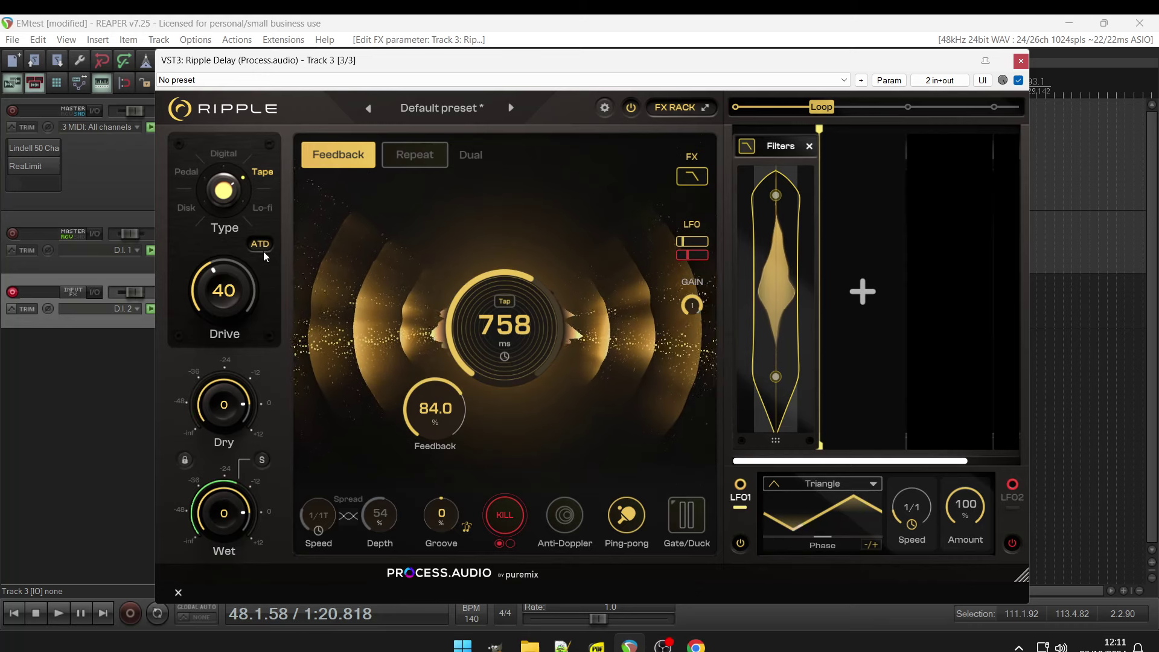
drag(233, 277, 241, 234)
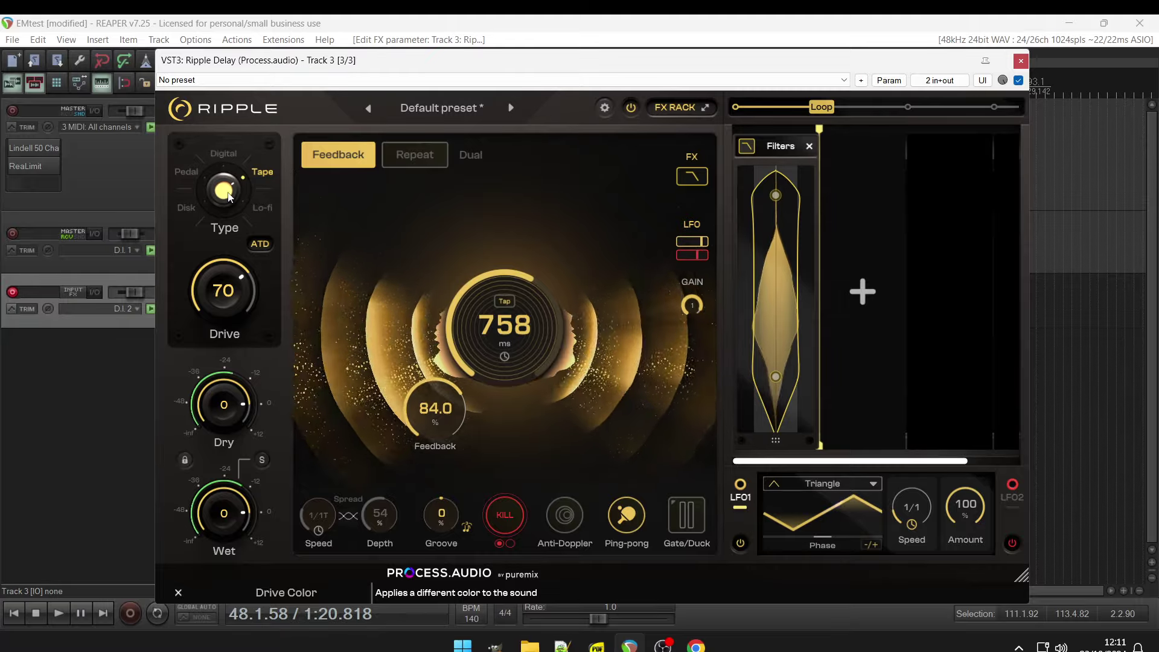
drag(242, 185, 241, 164)
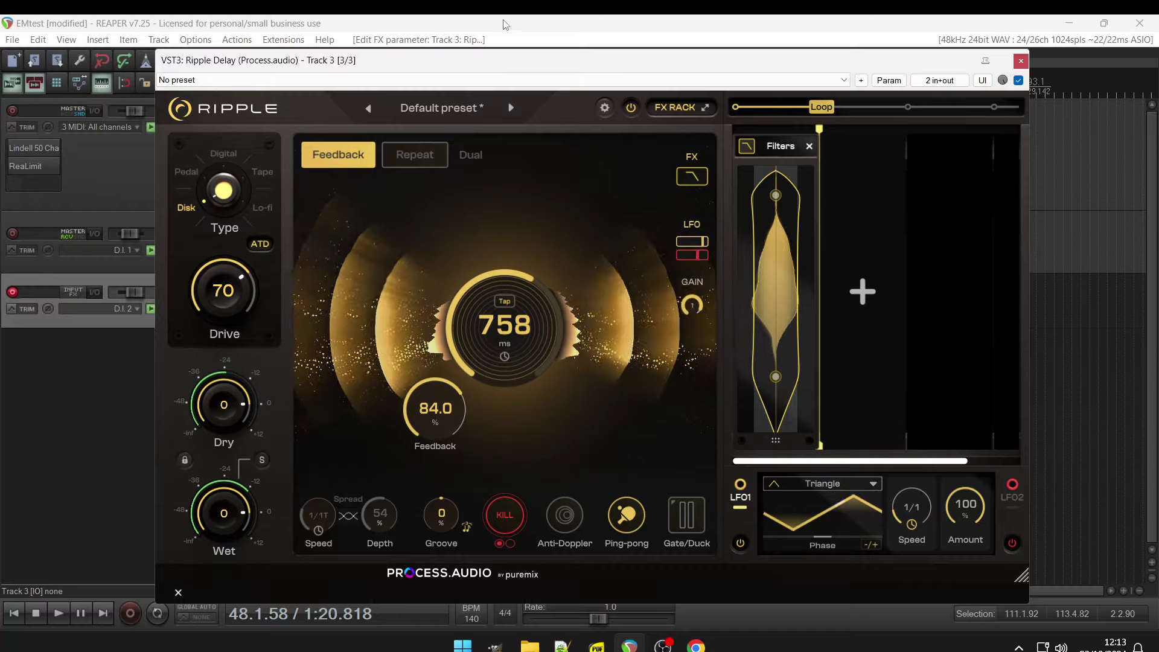
Step: Remove the Filters effect from the loop and lower the drive to 20
click(809, 146)
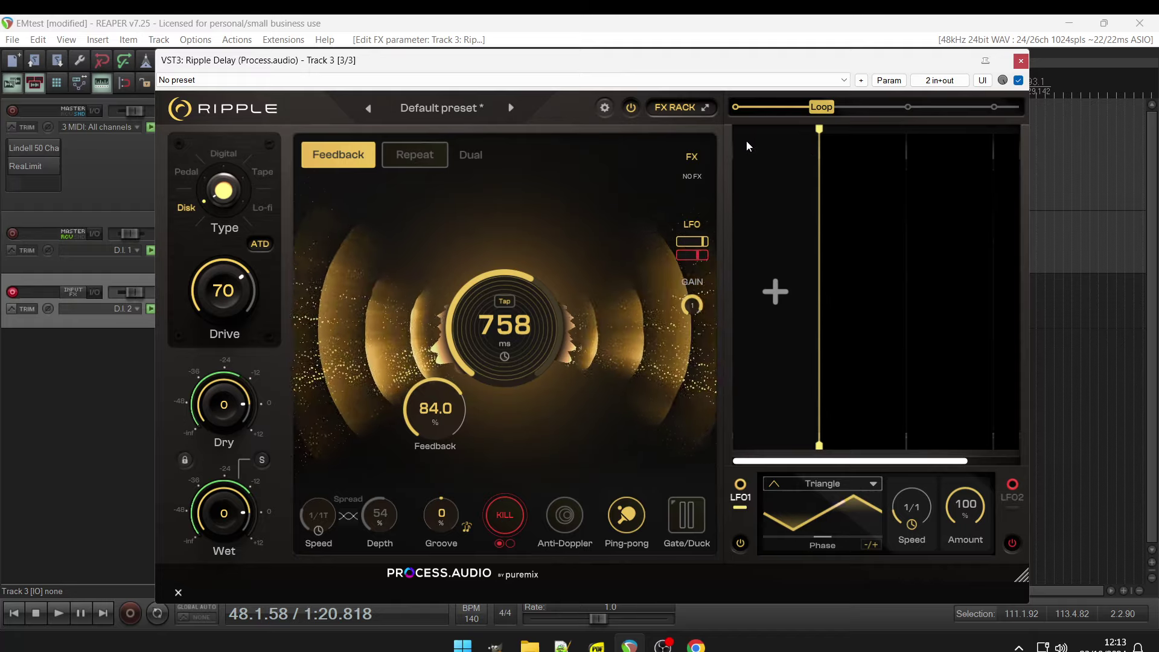
drag(232, 292, 224, 385)
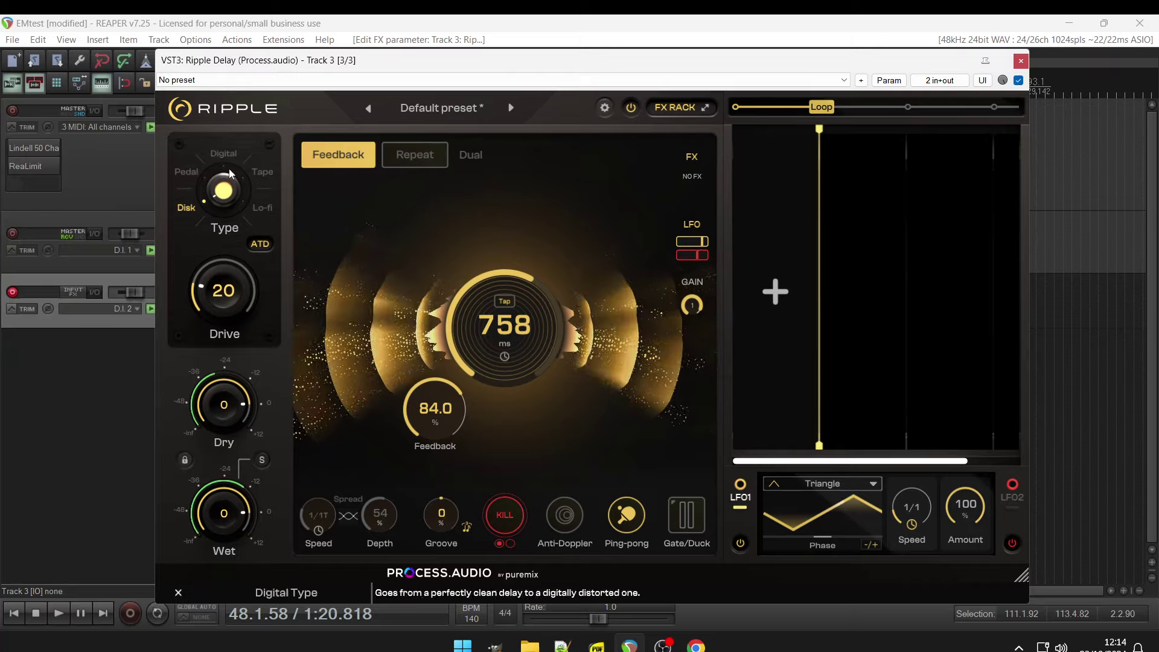
Step: Switch the delay type to Pedal, and hide and reopen the effects rack
drag(231, 177, 232, 145)
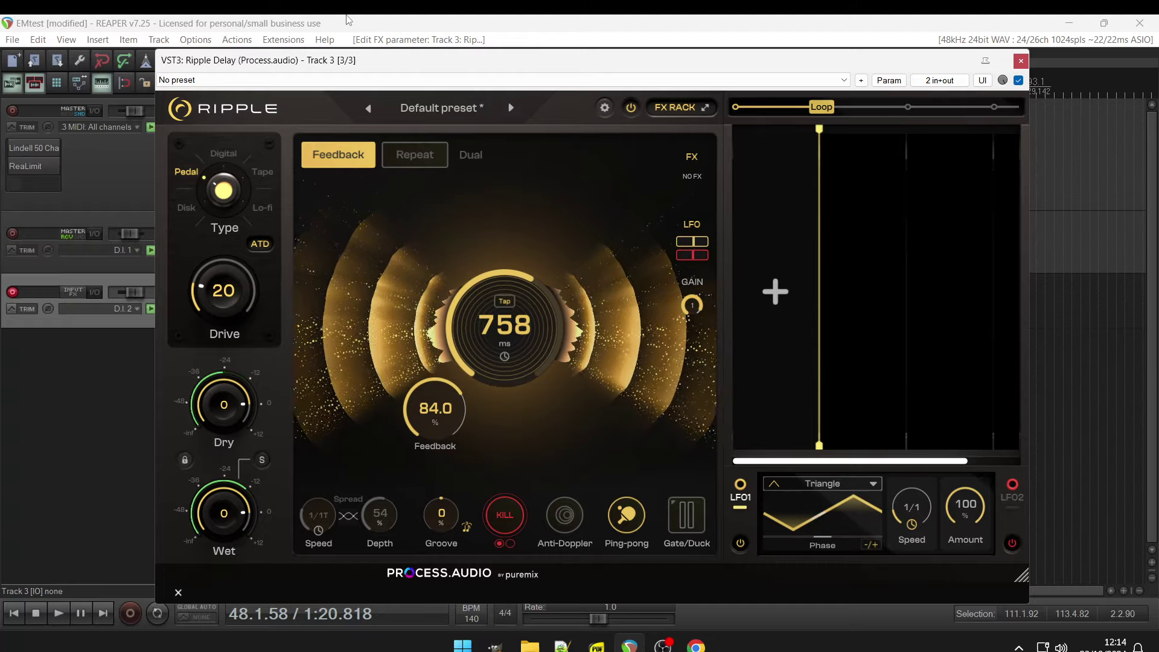
click(667, 107)
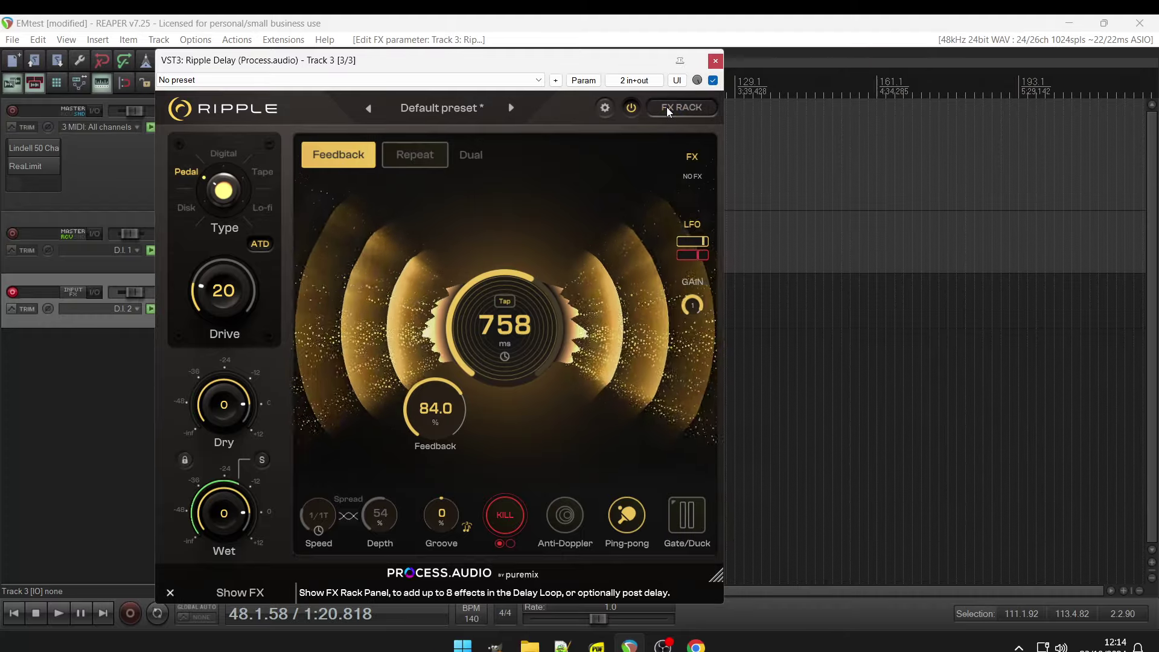
click(667, 107)
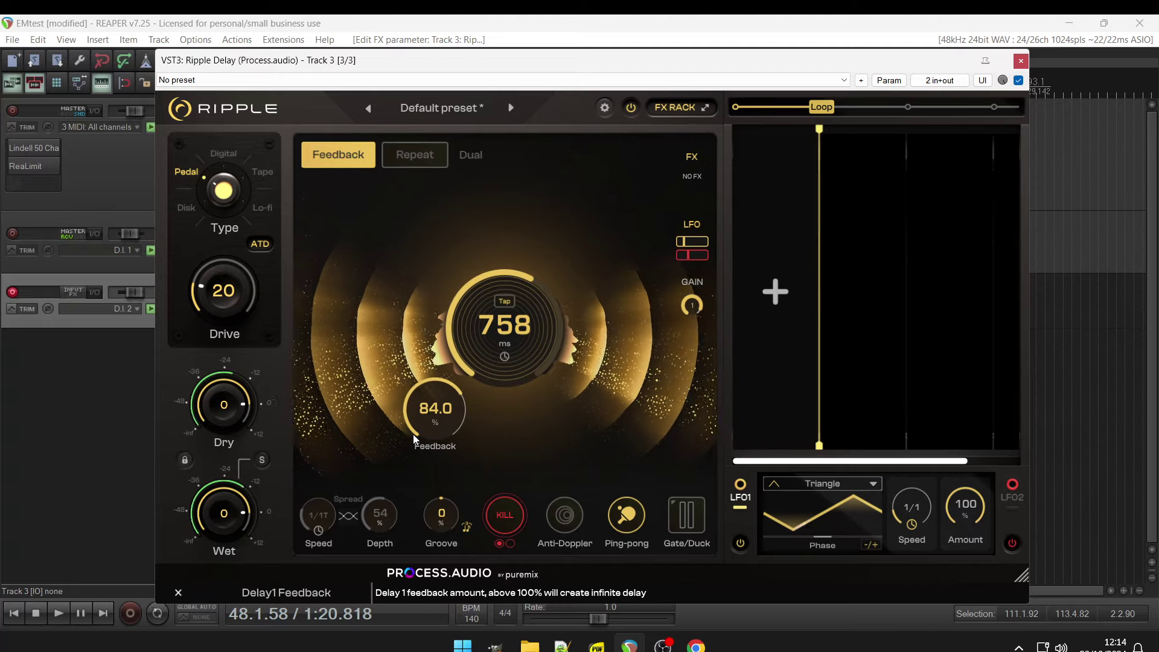
Step: Set the delay feedback to 52% and the wet level to -14
drag(414, 438, 408, 484)
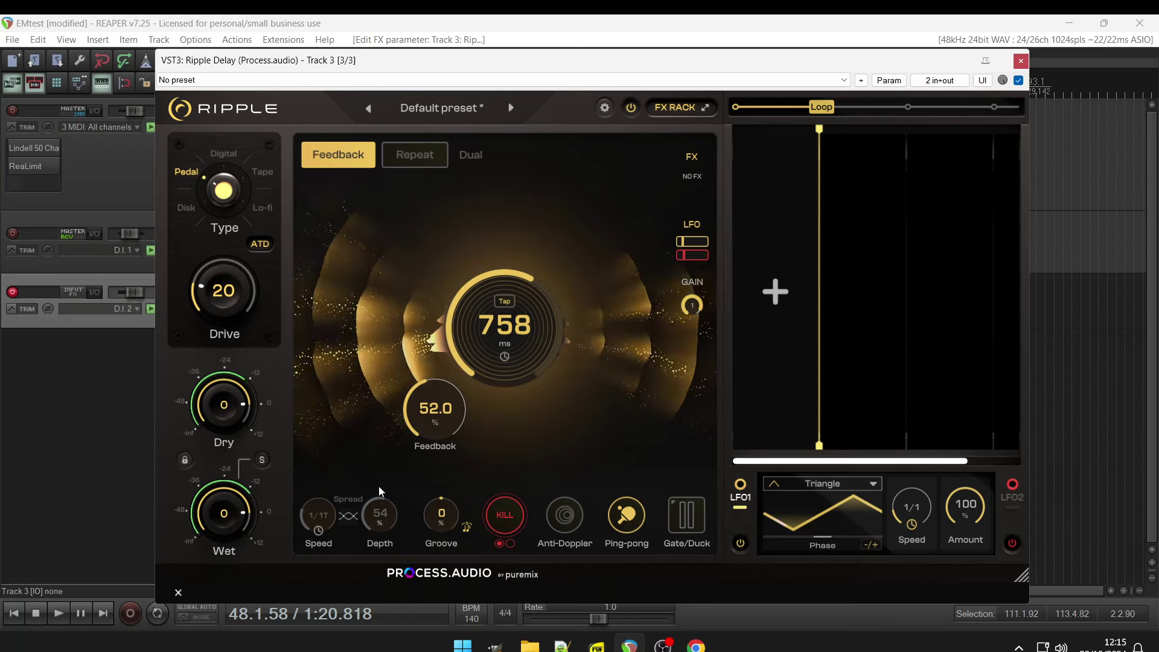
drag(221, 532, 219, 566)
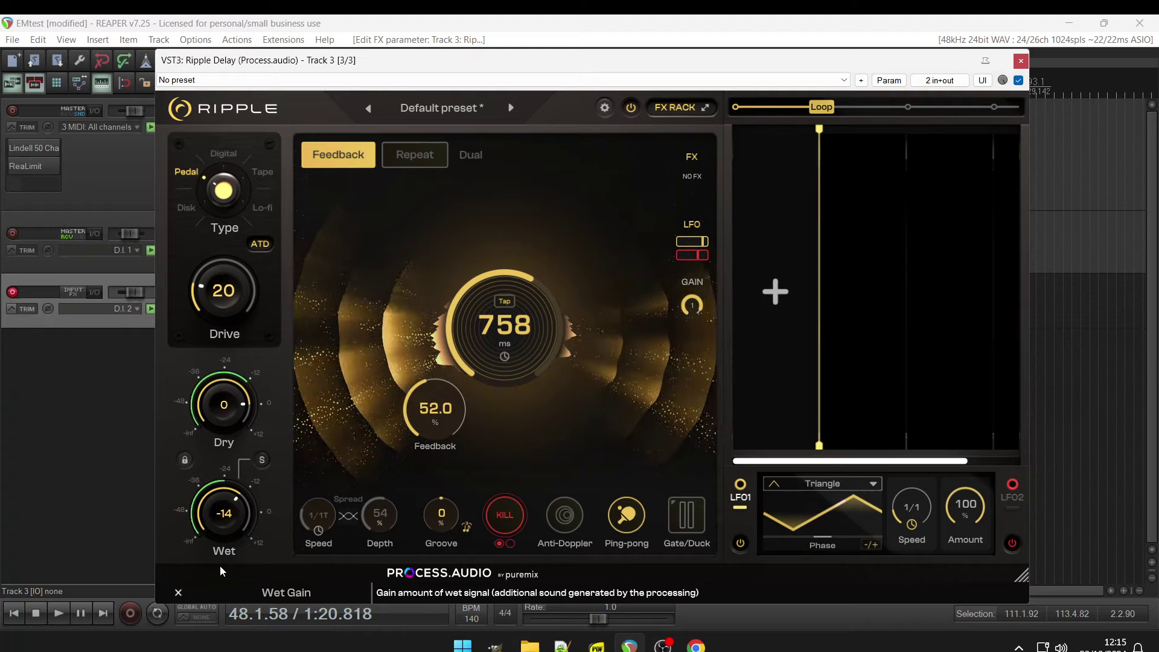
Step: Try the factory Guitars presets Acoustic Chorus, Alive Echo and Ambient Waves in turn
click(418, 96)
mouse_move(431, 161)
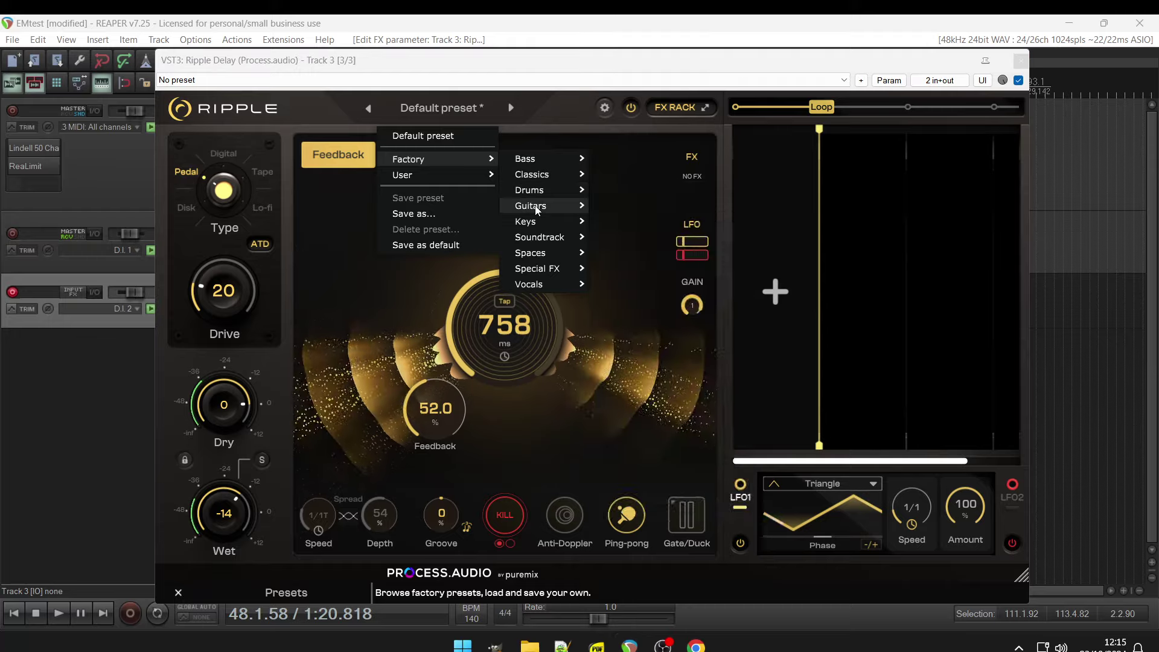
mouse_move(544, 208)
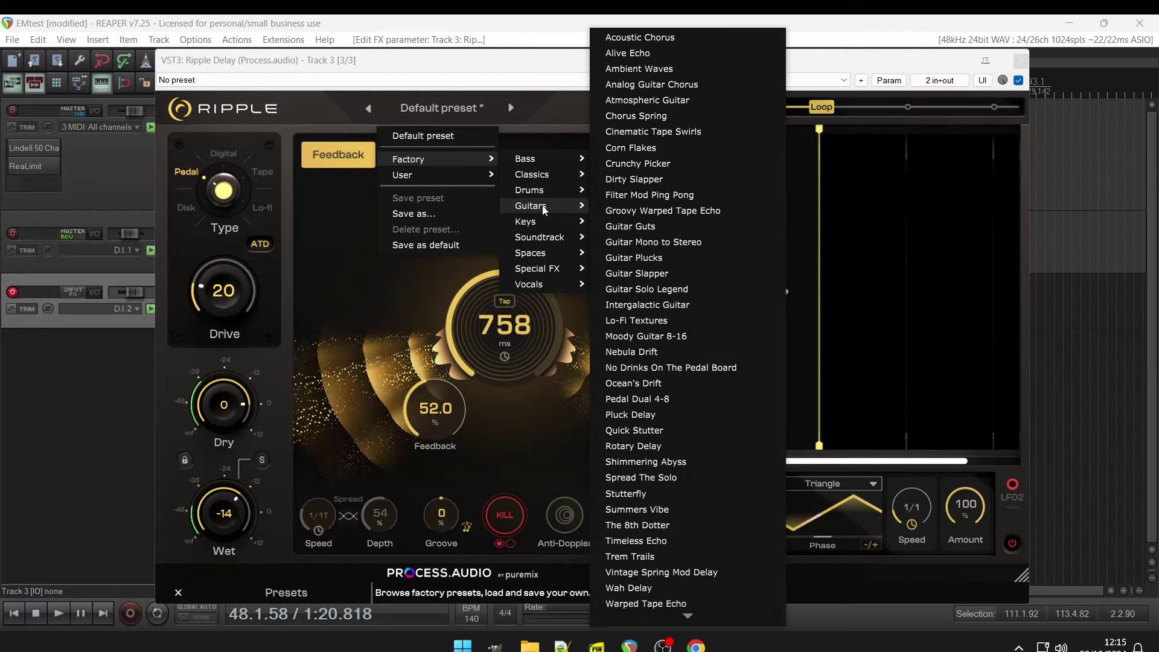
click(654, 39)
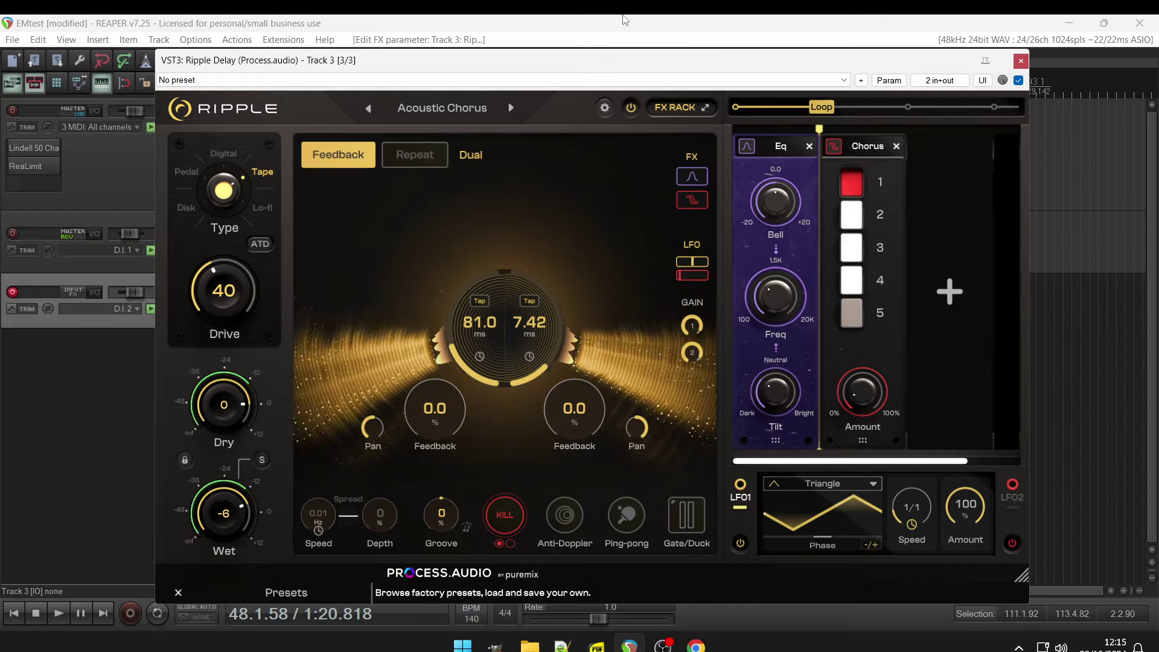
click(510, 108)
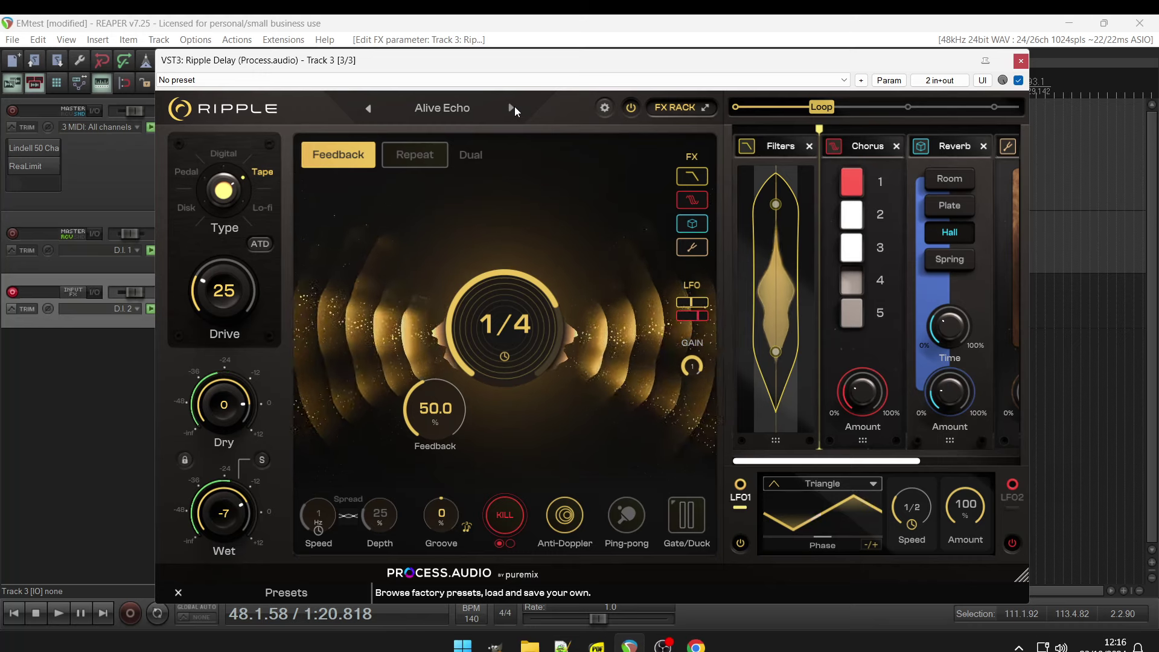
click(512, 108)
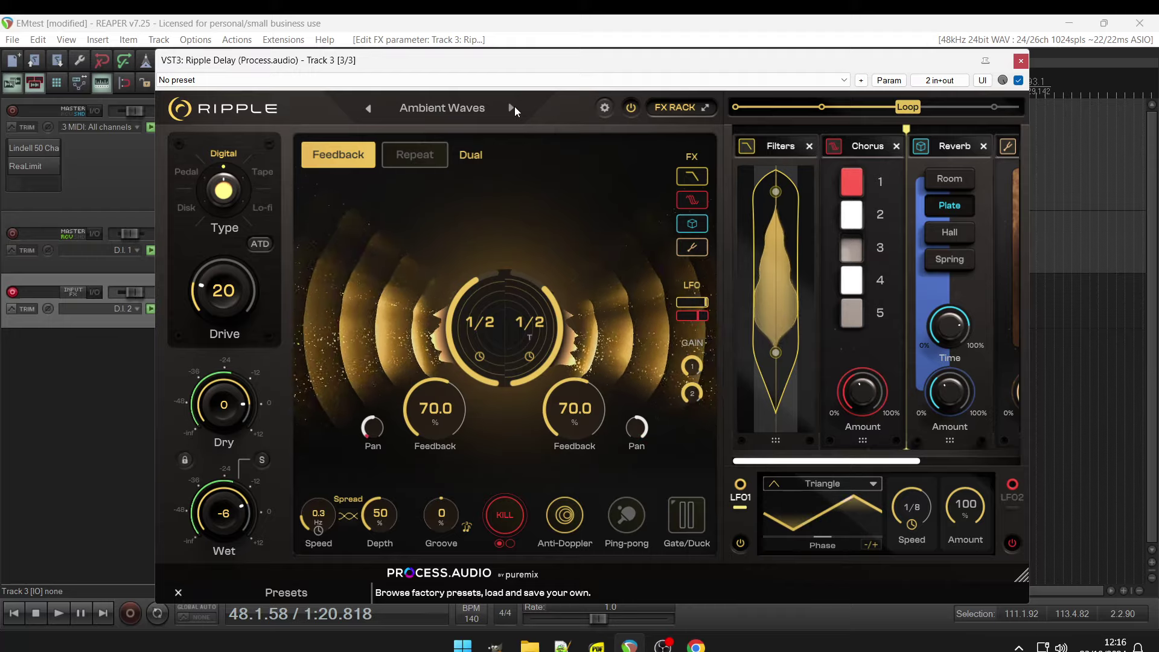
Step: Toggle option 1 of the Chorus effect and raise the spread depth to 79%
click(848, 183)
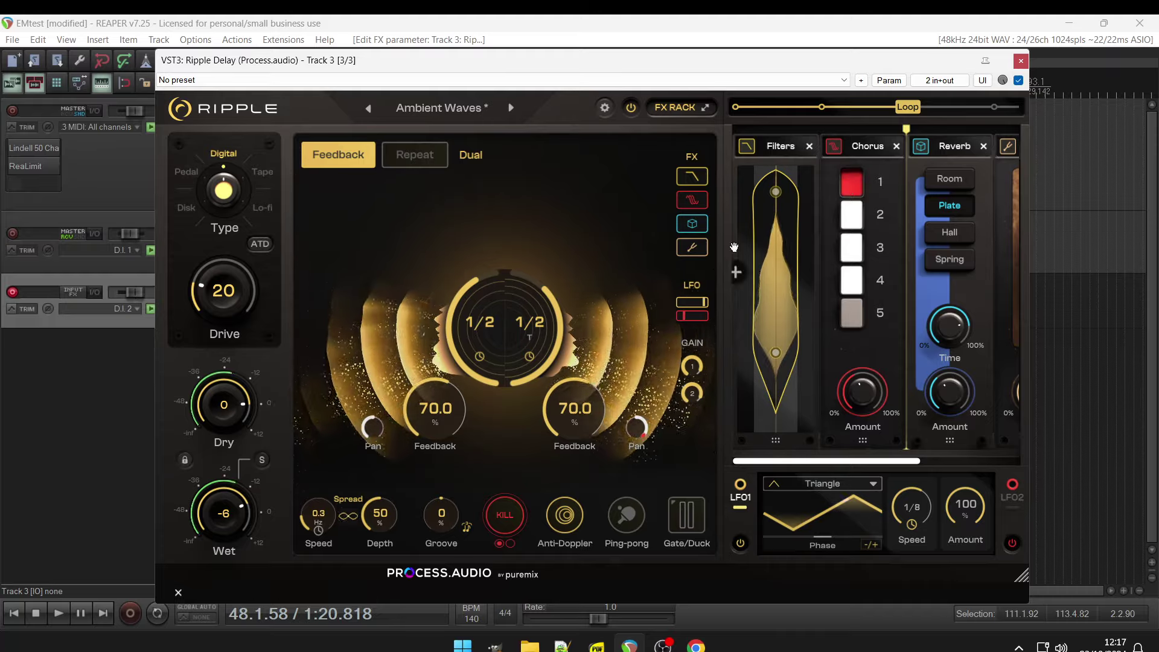
drag(376, 516, 396, 461)
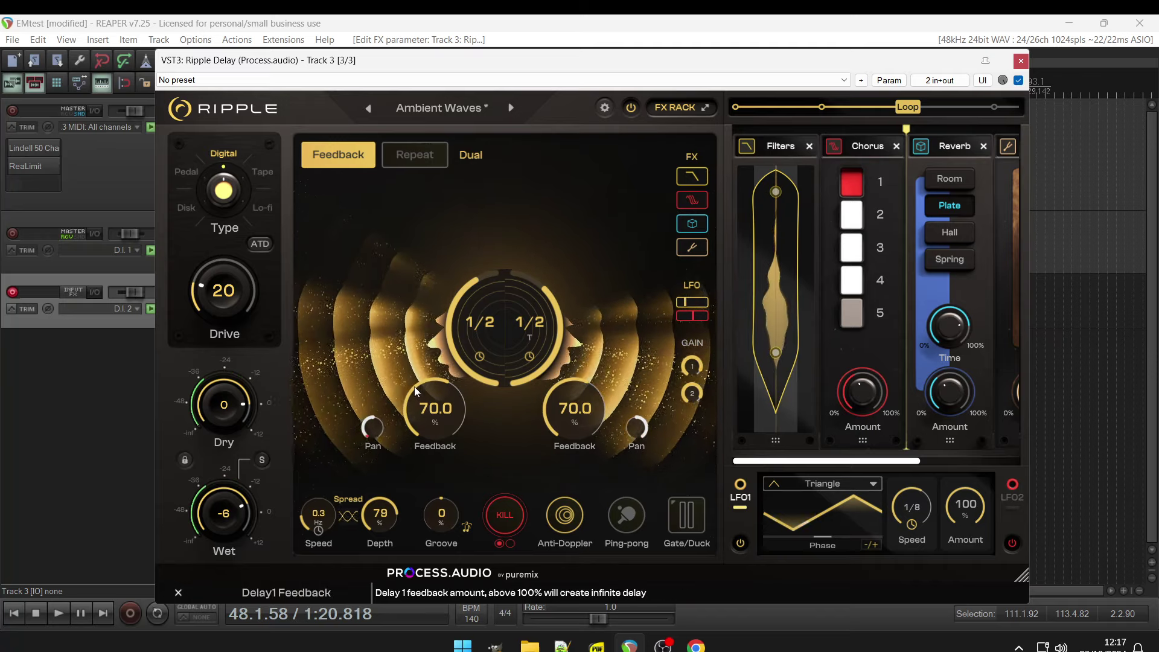
Step: Try the factory Guitars presets Cinematic Tape Swirls and Corn Flakes
click(490, 111)
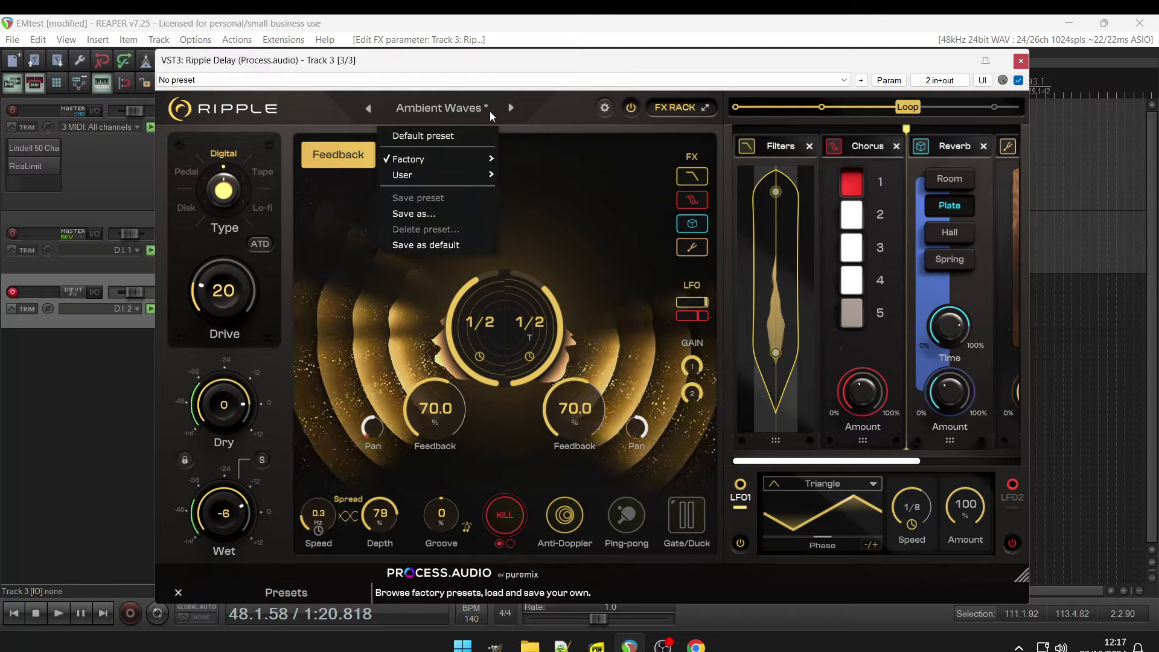
mouse_move(477, 159)
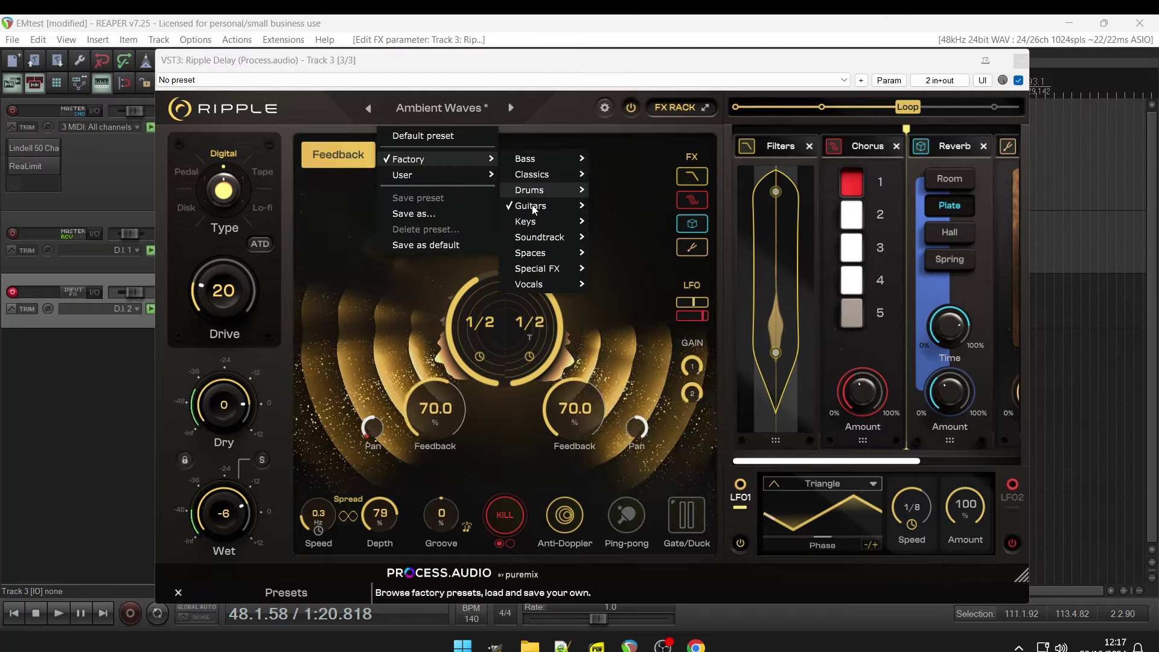
mouse_move(532, 207)
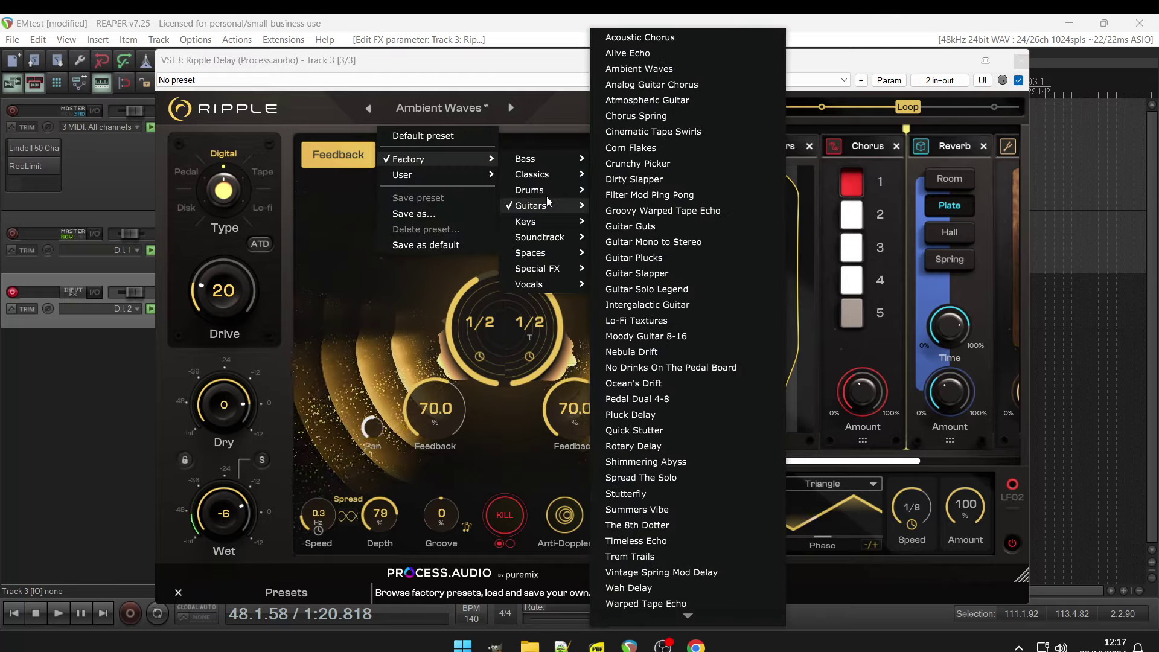
click(650, 132)
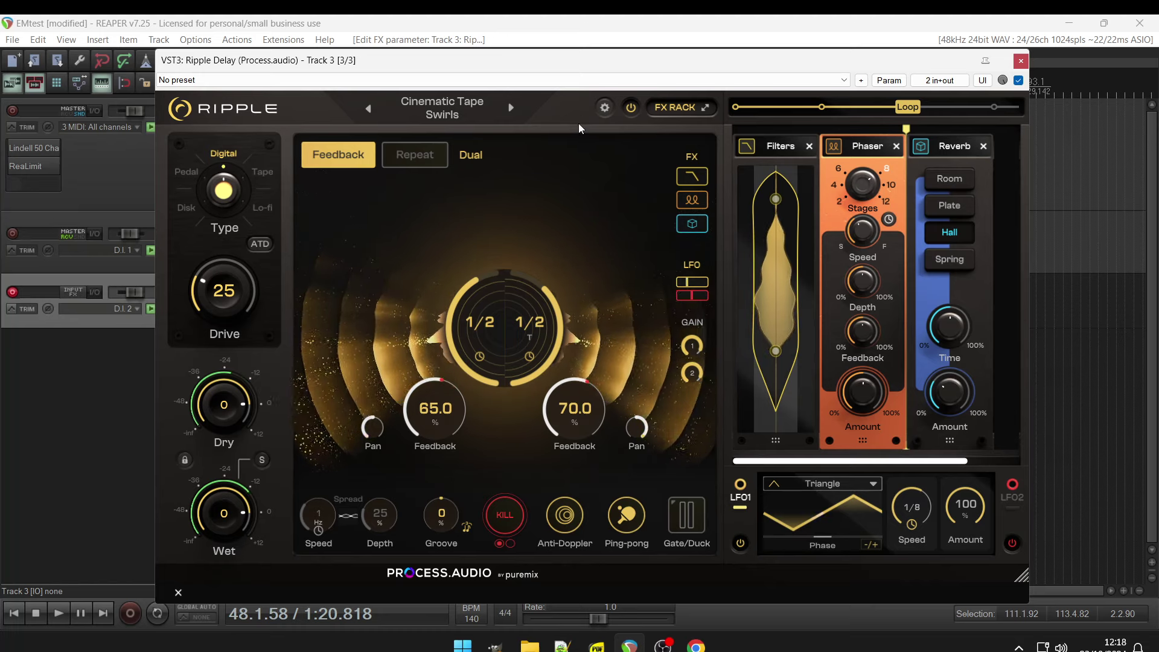
click(506, 108)
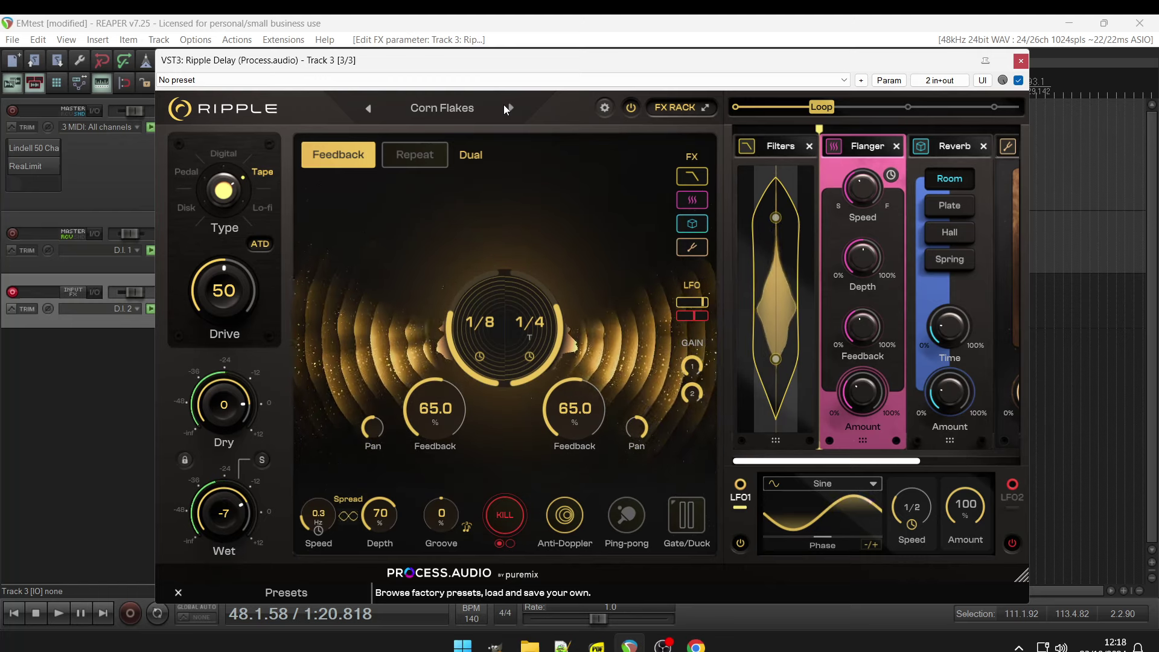
Step: Try the factory Guitars preset Guitar Mono to Stereo
click(471, 110)
mouse_move(468, 156)
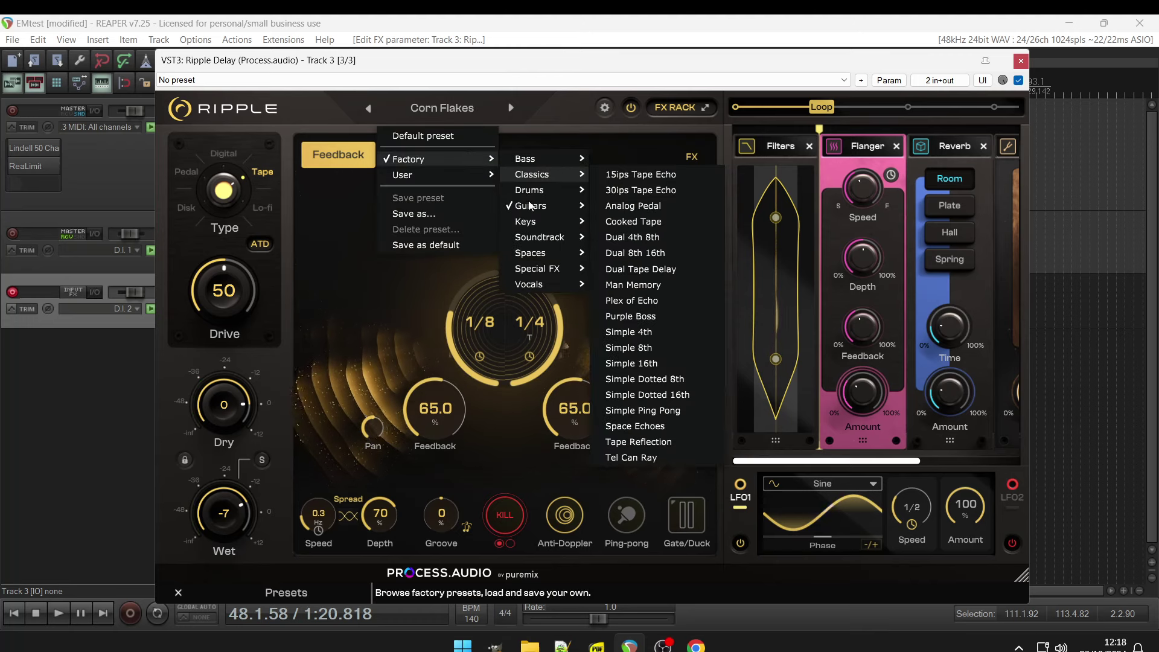
mouse_move(541, 208)
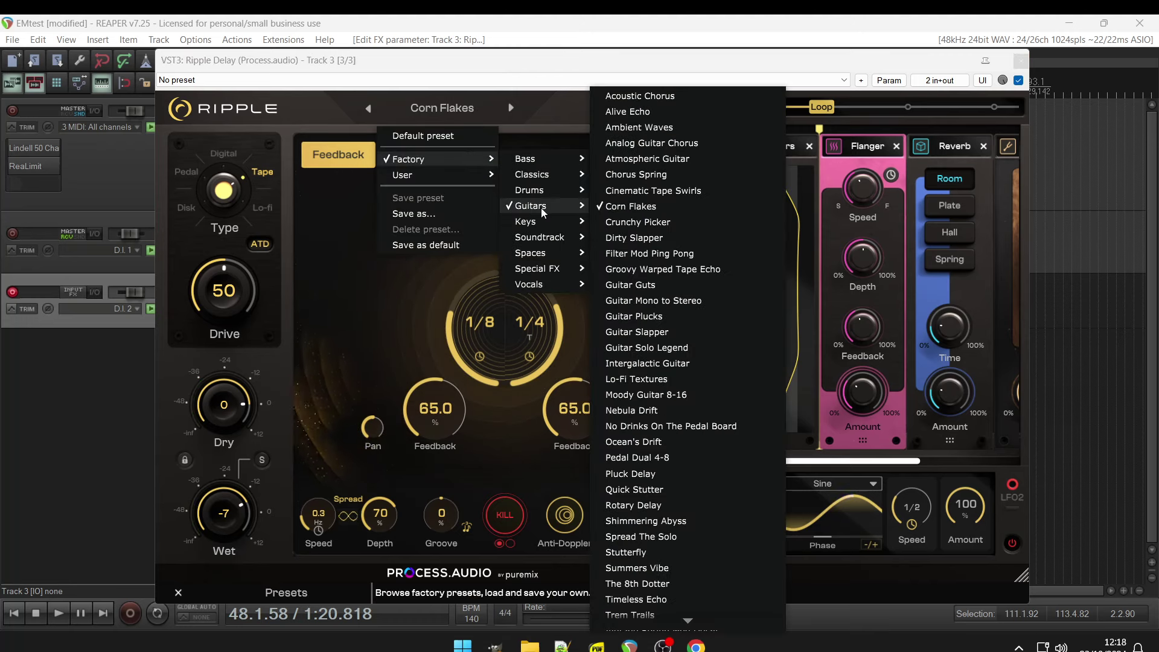
click(620, 300)
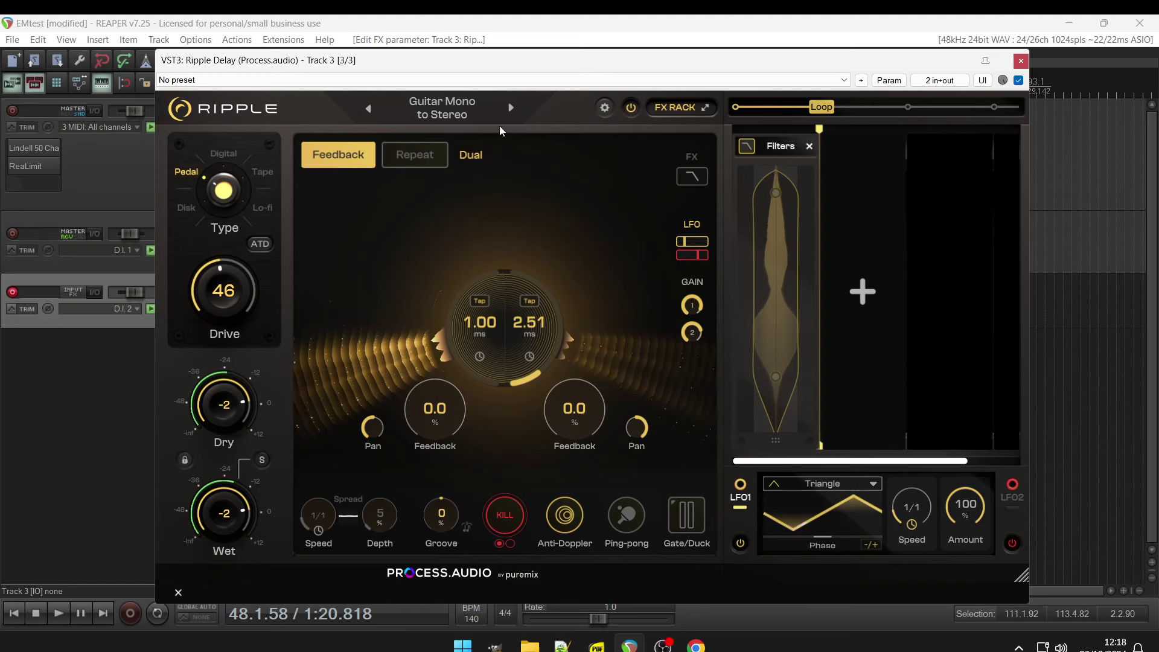
Step: Try the factory Guitars presets Nebula Drift, No Drinks On The Pedal Board and Ocean's Drift in turn
click(485, 107)
mouse_move(474, 176)
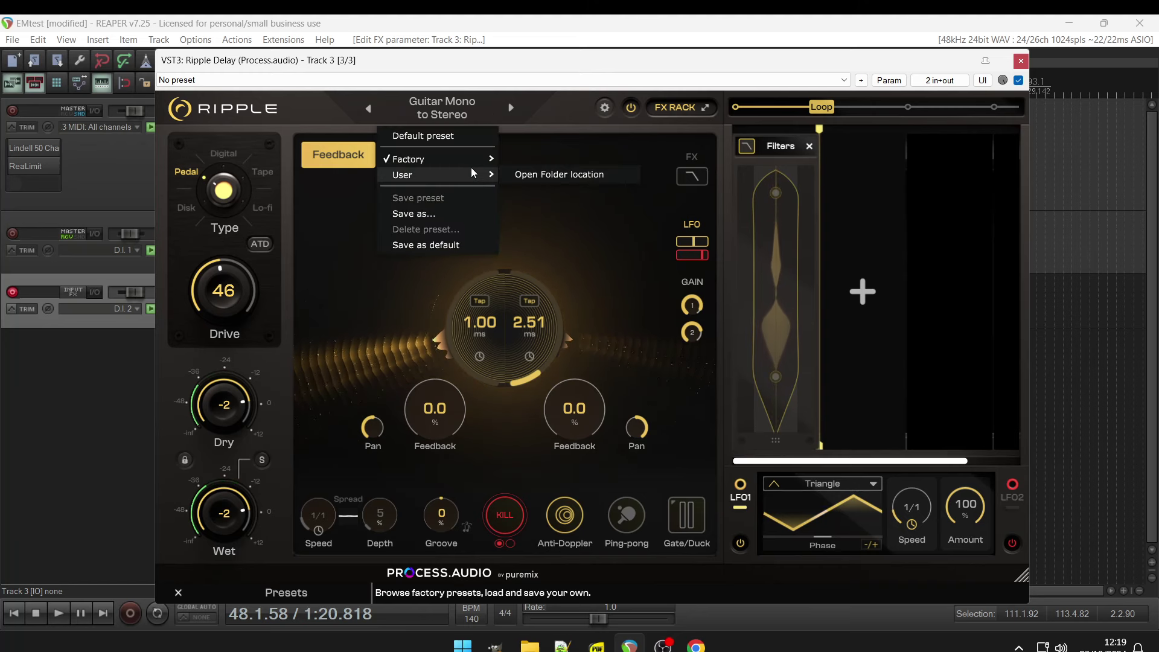
mouse_move(531, 208)
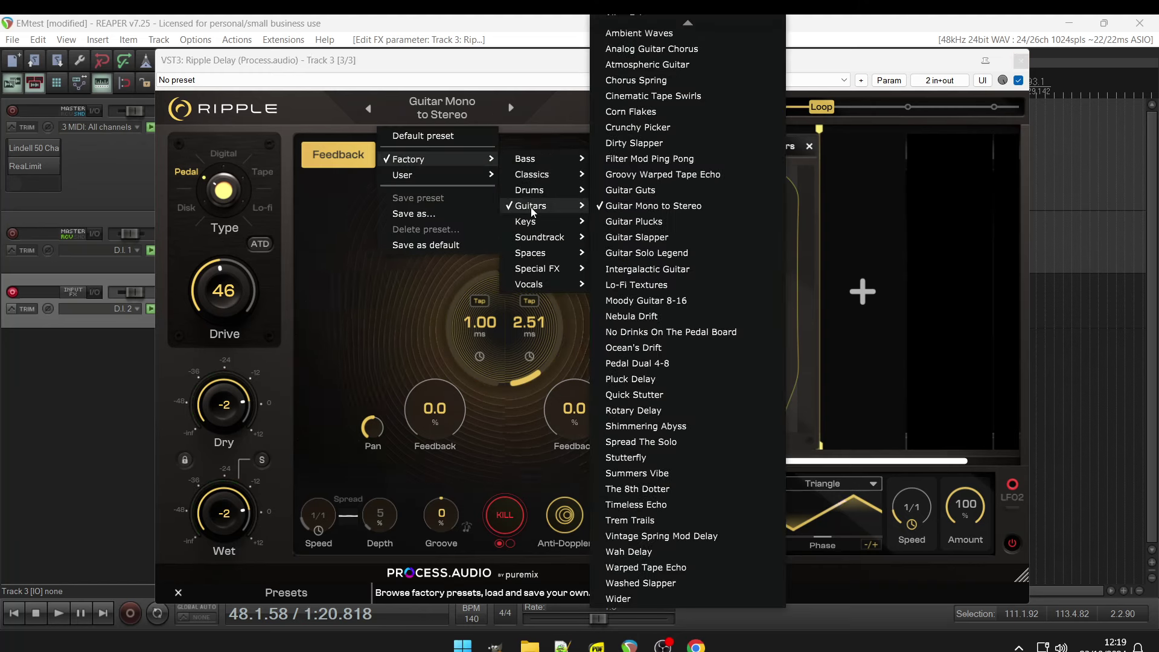
click(628, 316)
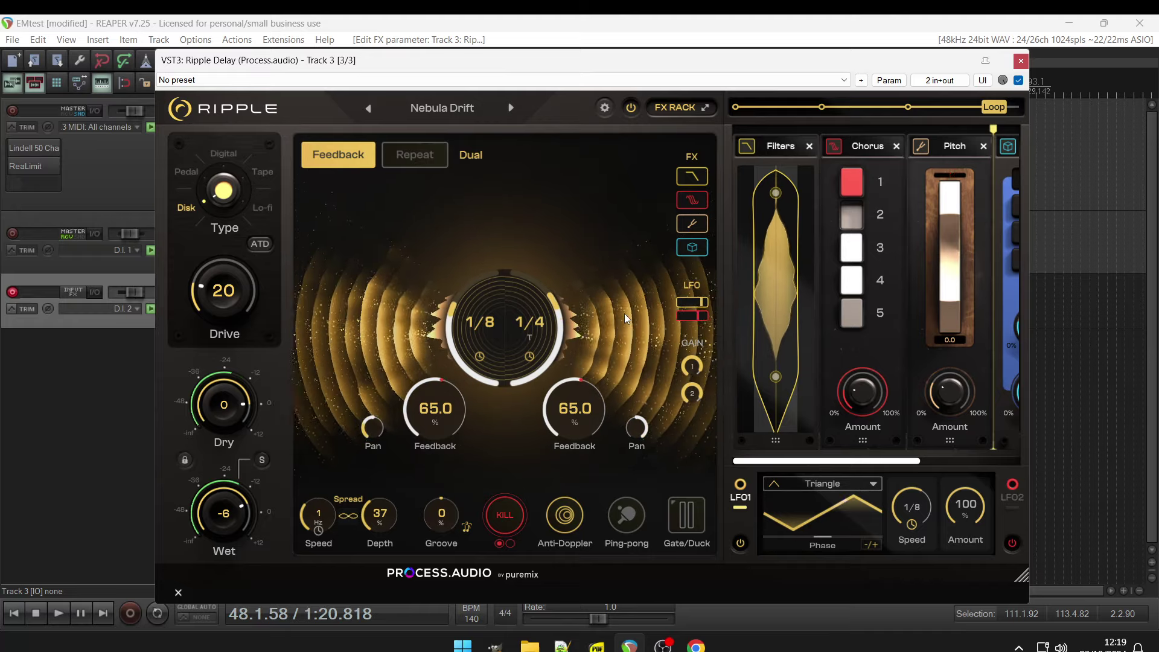
click(511, 109)
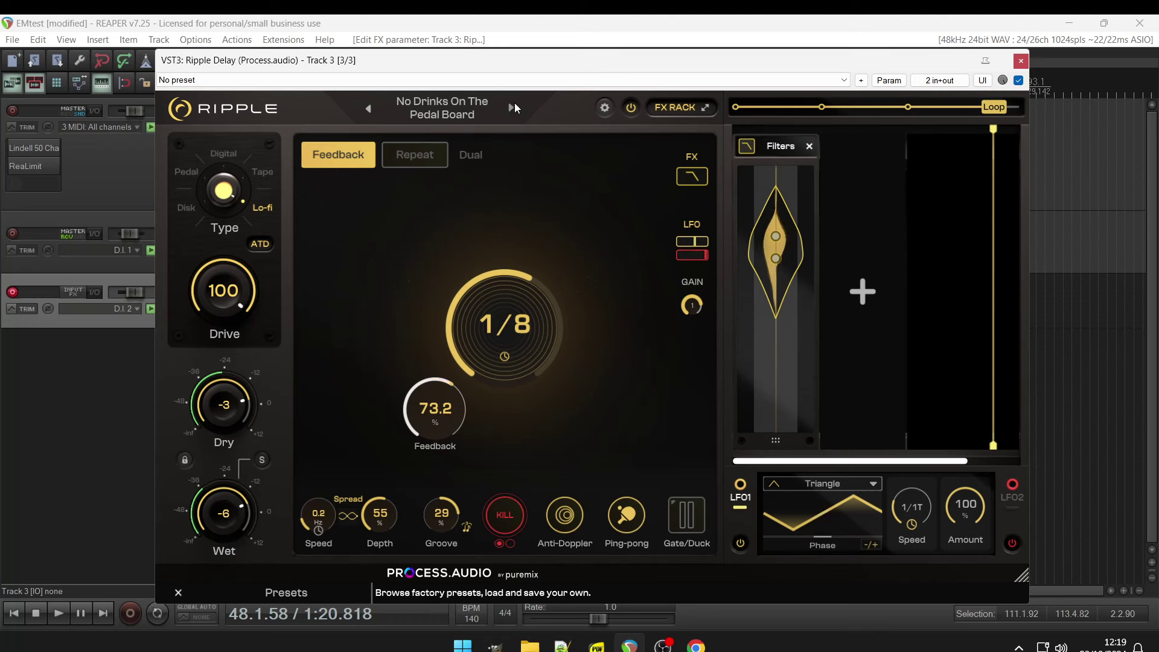
click(513, 109)
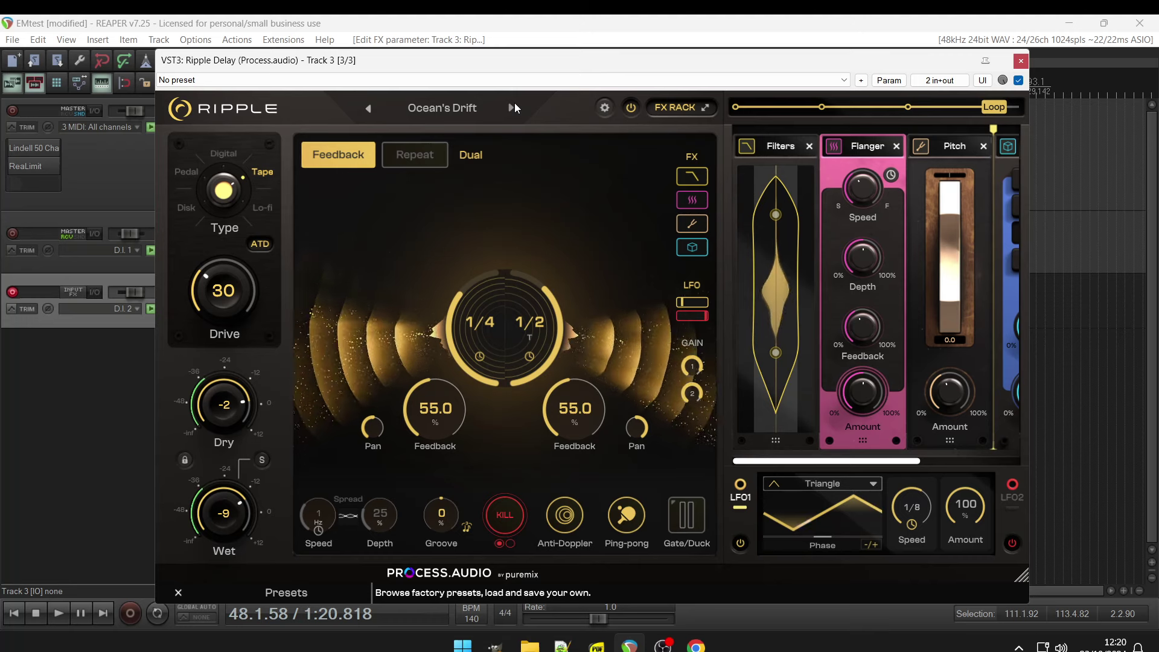
Step: Load the factory Guitars preset Stutterfly
click(433, 97)
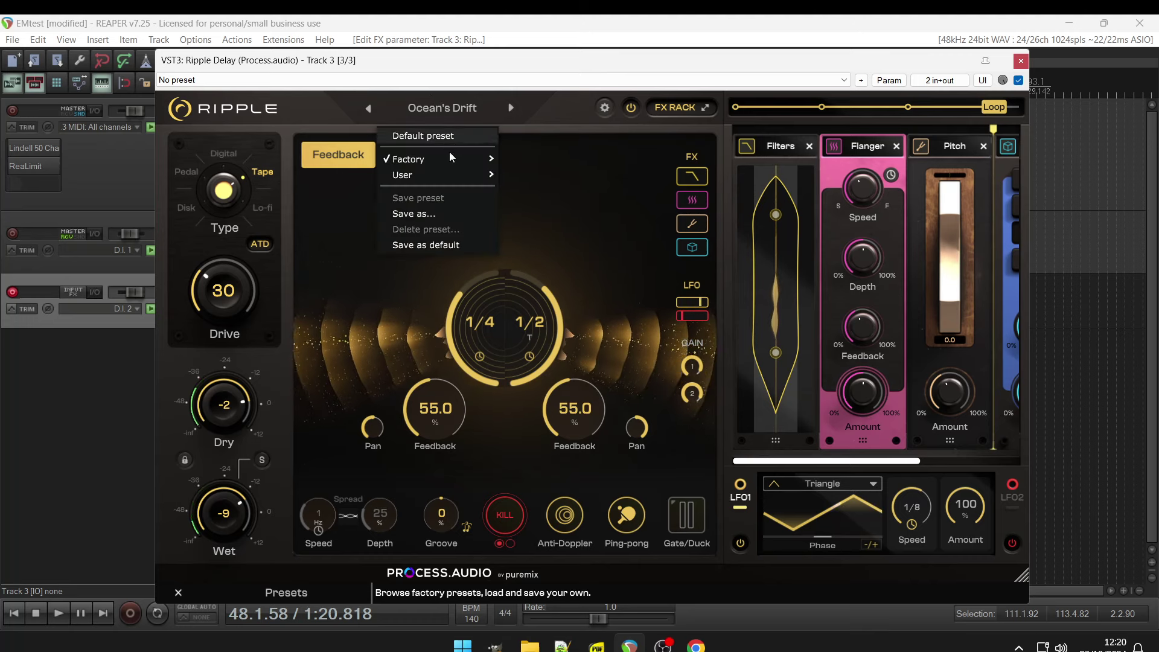
mouse_move(452, 161)
mouse_move(523, 210)
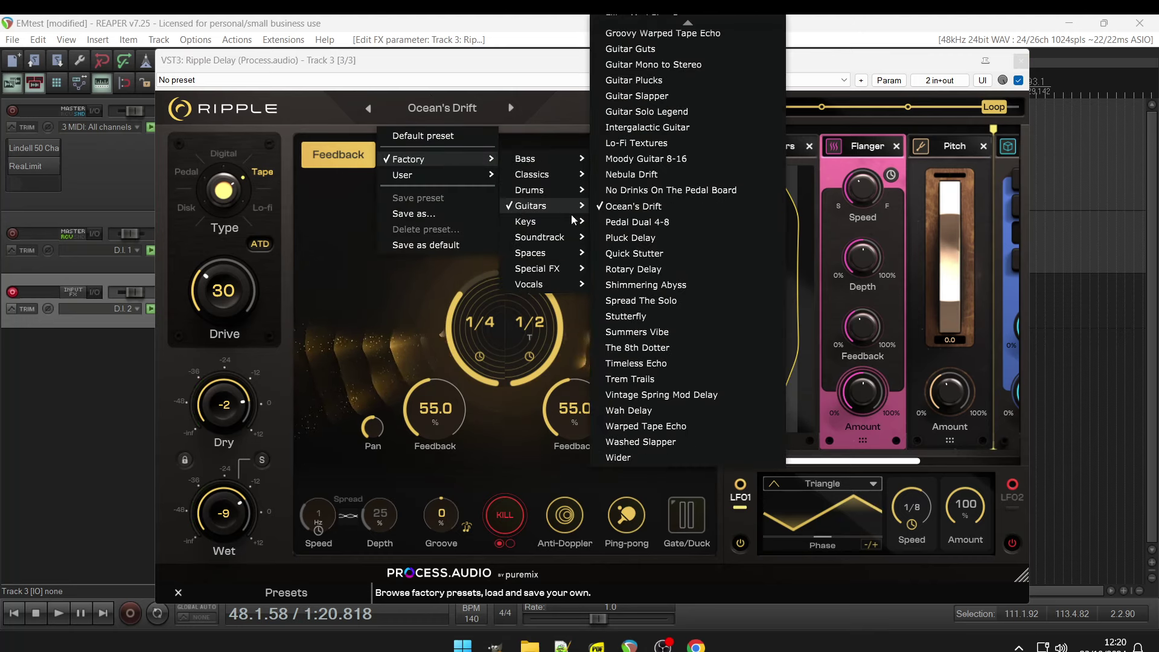
click(635, 317)
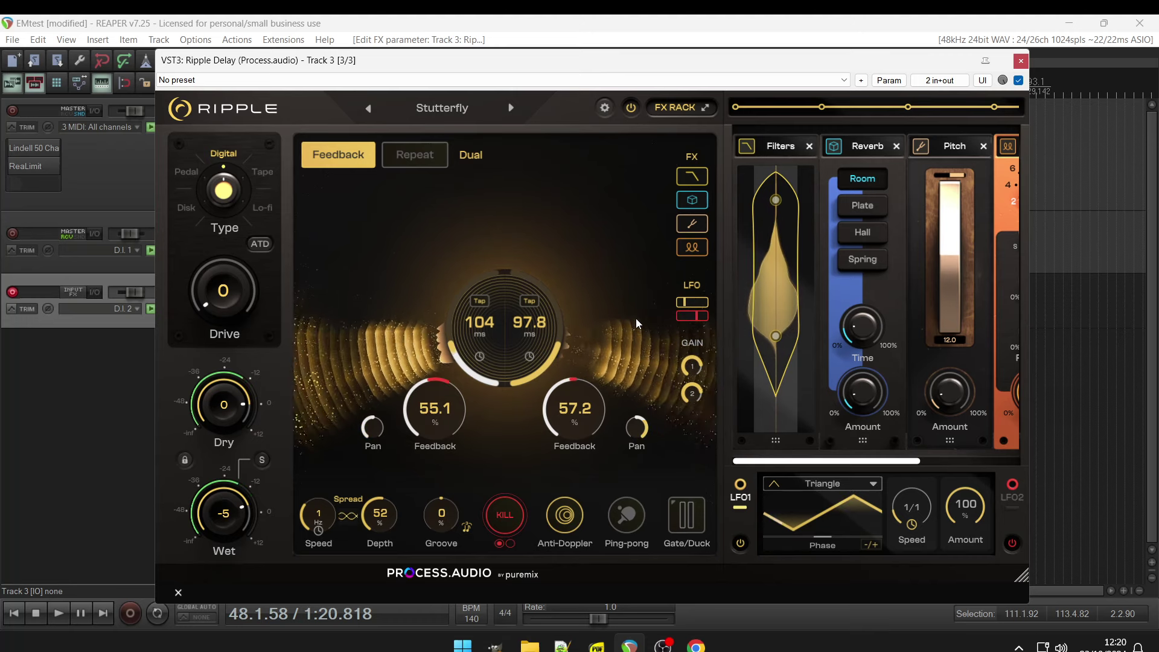
Step: Try the factory Guitars preset Timeless Echo
click(486, 108)
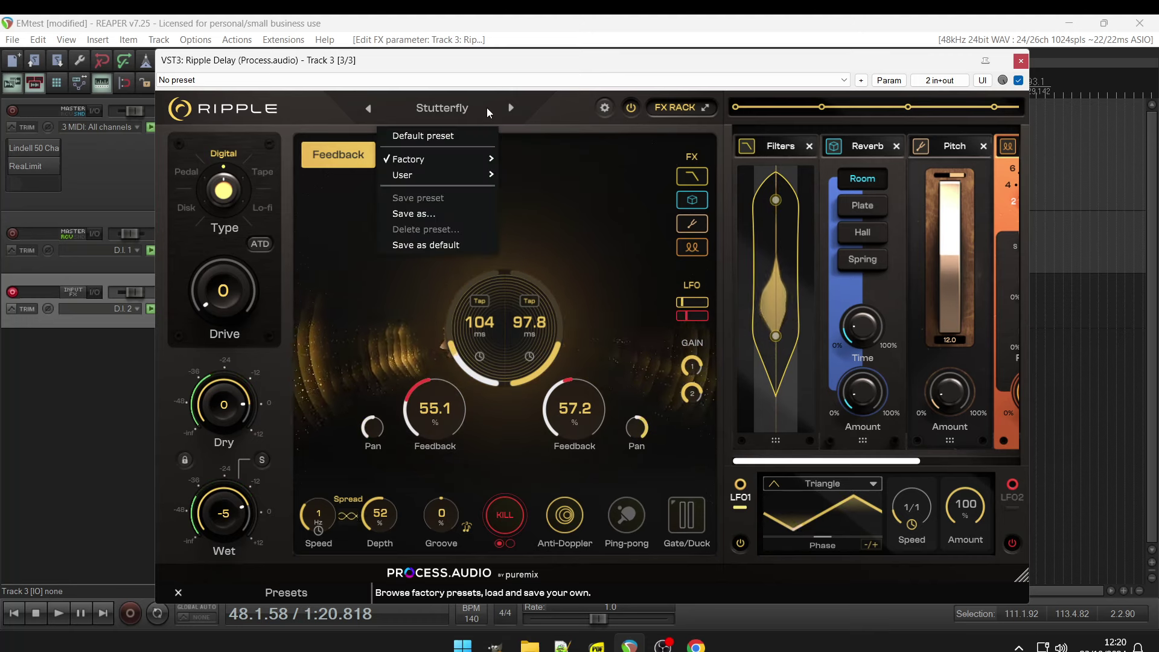
mouse_move(466, 162)
mouse_move(545, 210)
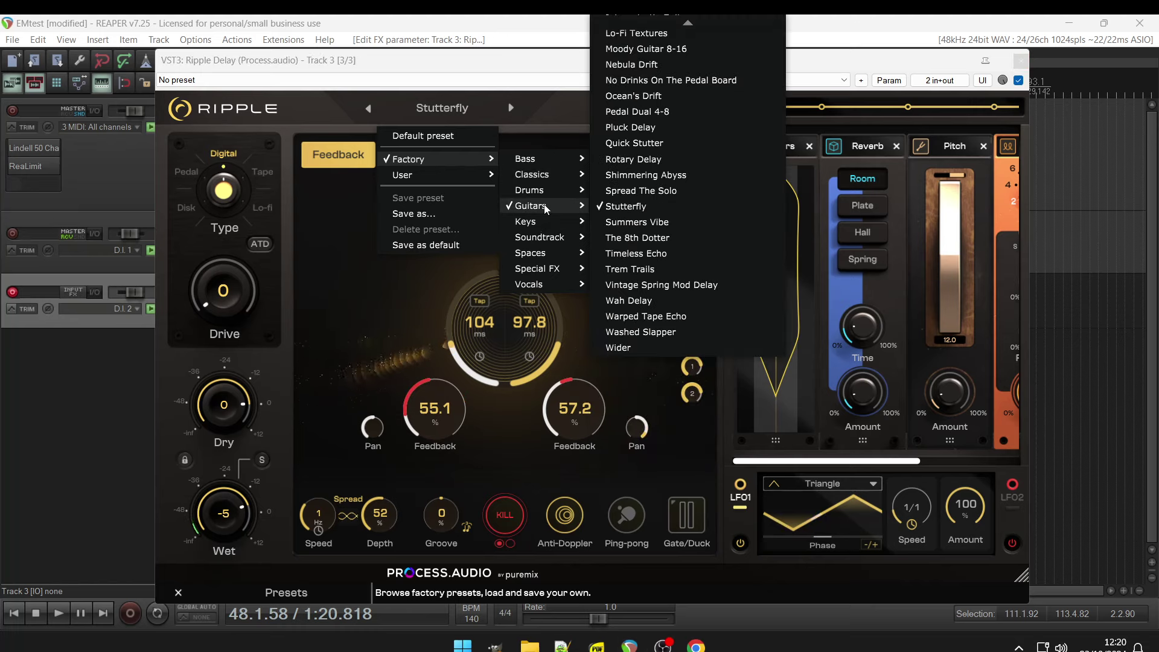
click(627, 254)
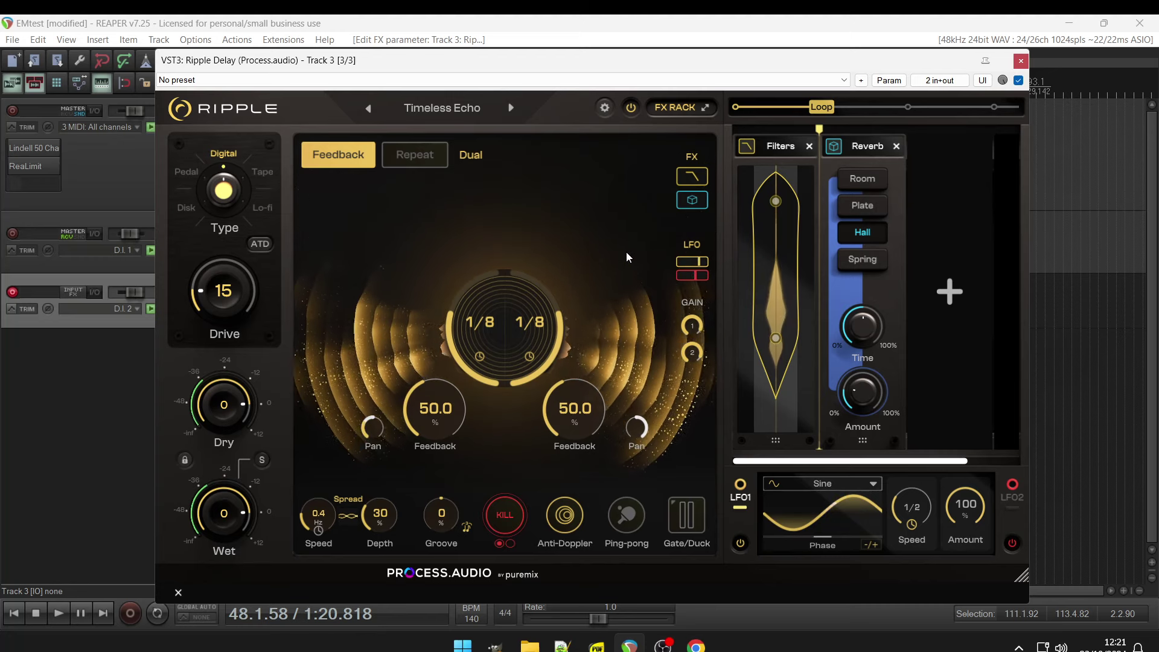
Step: Try the factory Guitars preset Warped Tape Echo and lengthen the time of its Hall reverb
click(486, 108)
mouse_move(471, 153)
mouse_move(544, 209)
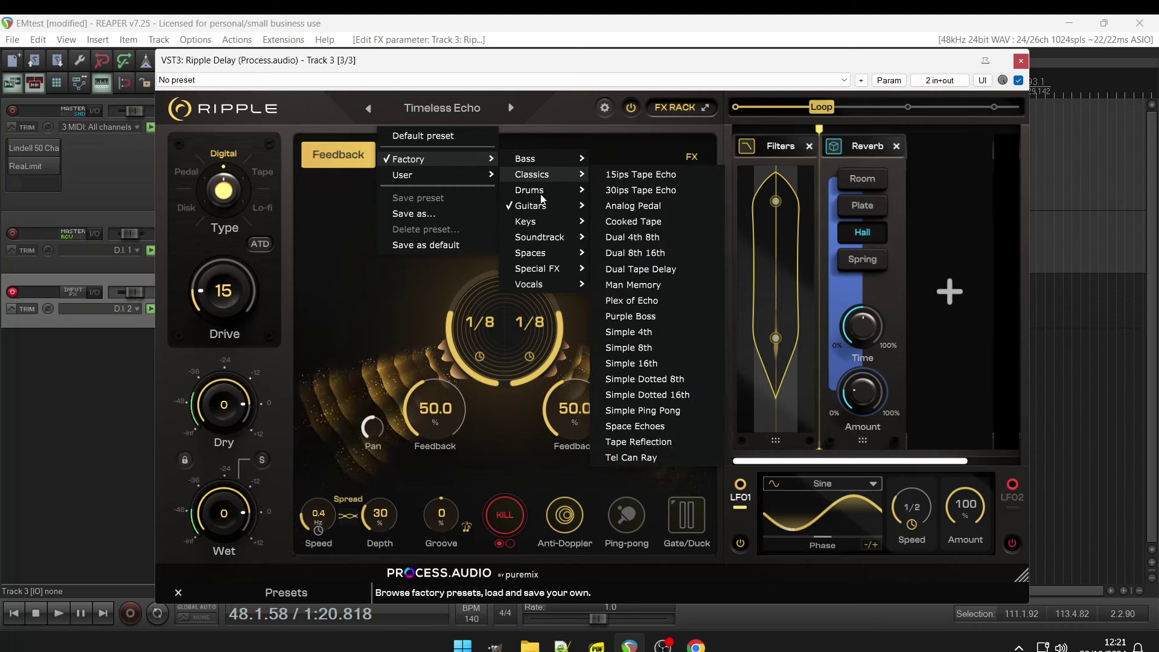
scroll(544, 209, down, 5)
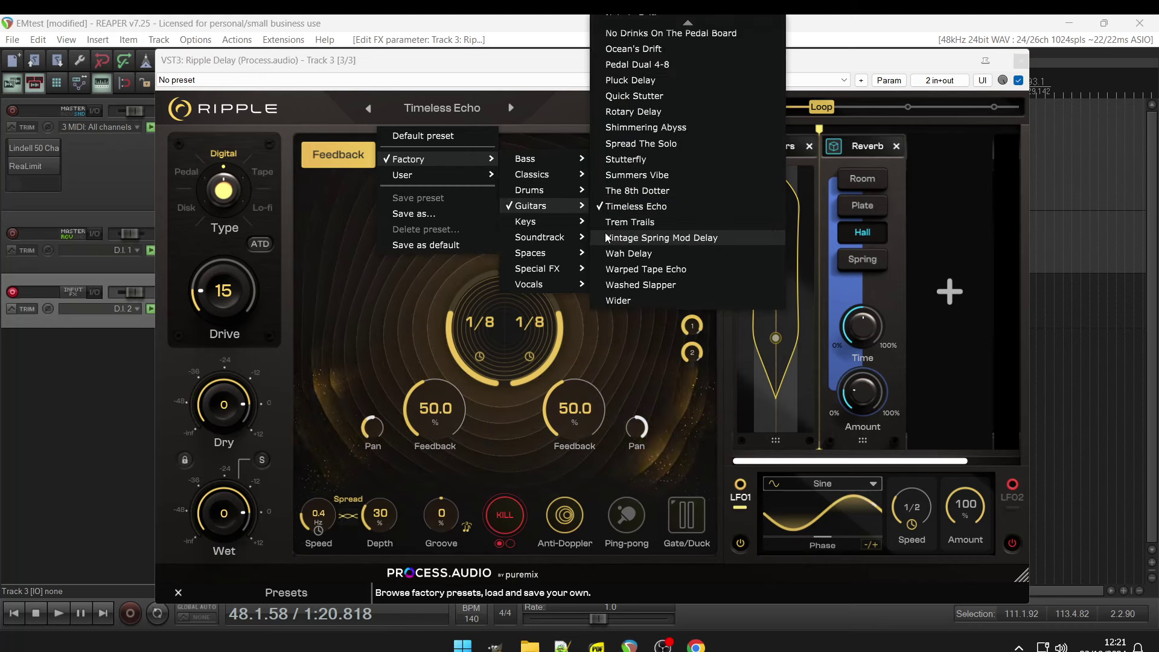
click(609, 270)
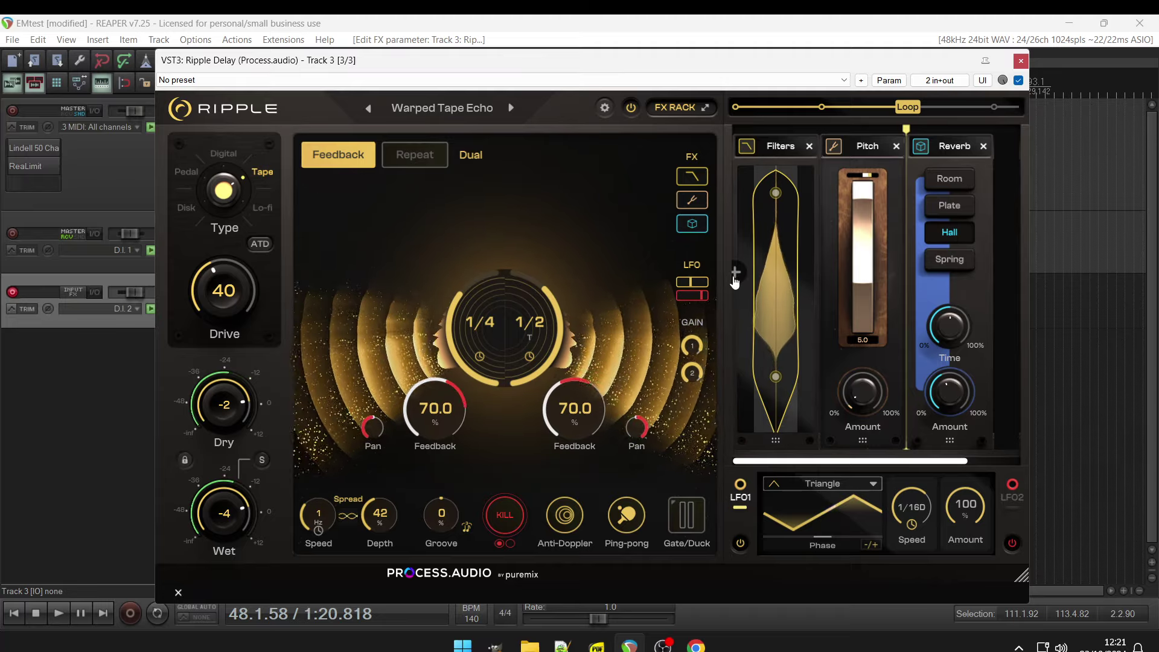
click(945, 297)
drag(943, 295, 952, 267)
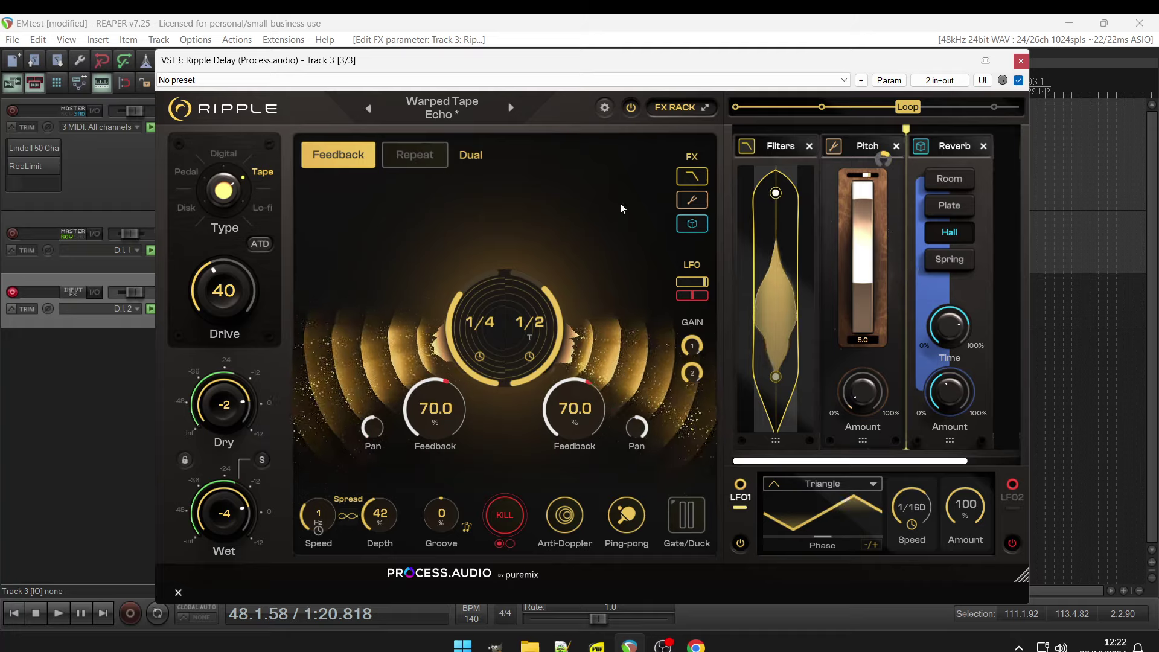
Step: Try the factory Keys presets Chill Sparkles and Spinning Ambience in turn
click(424, 104)
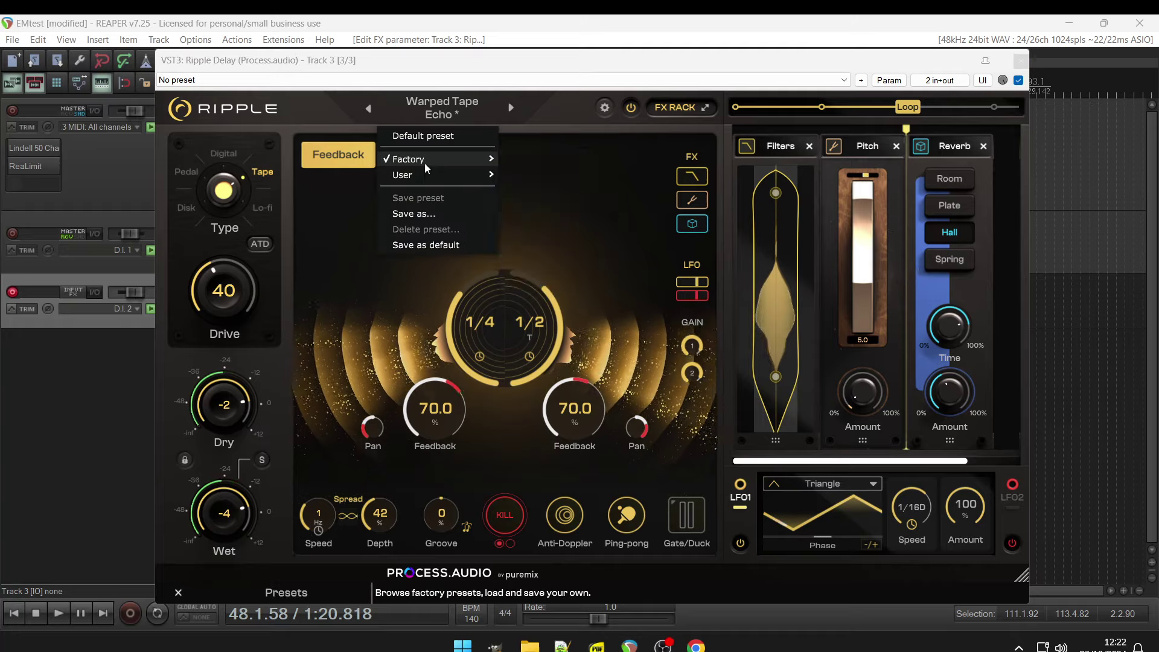
mouse_move(424, 162)
mouse_move(526, 224)
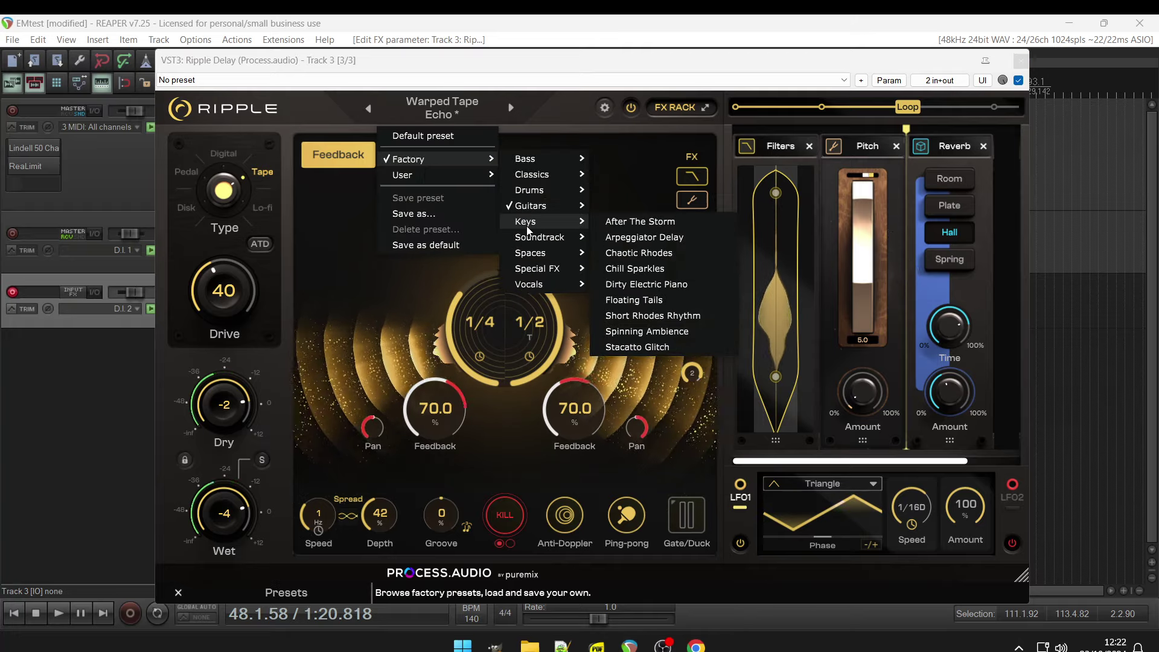
click(638, 268)
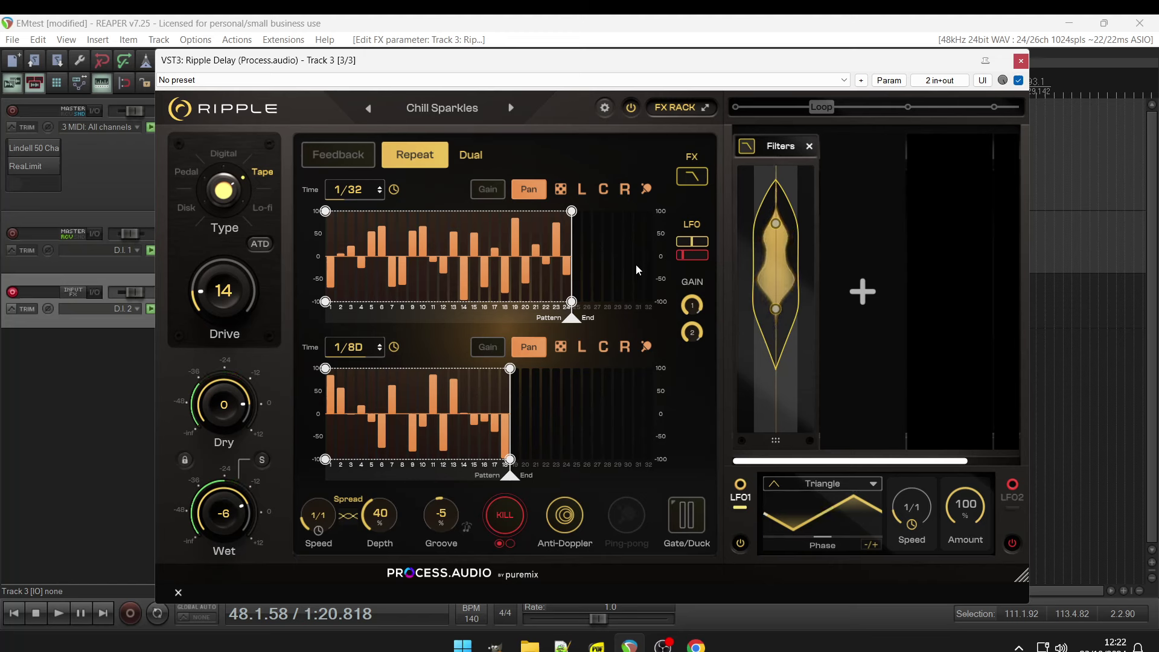
click(484, 110)
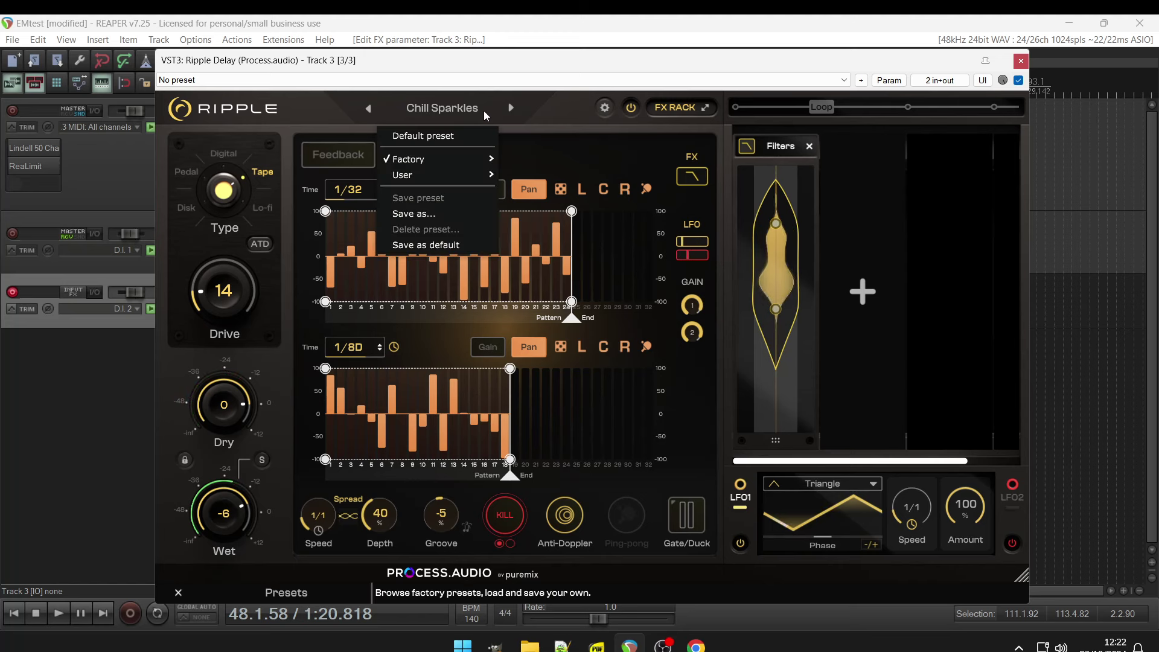
mouse_move(468, 164)
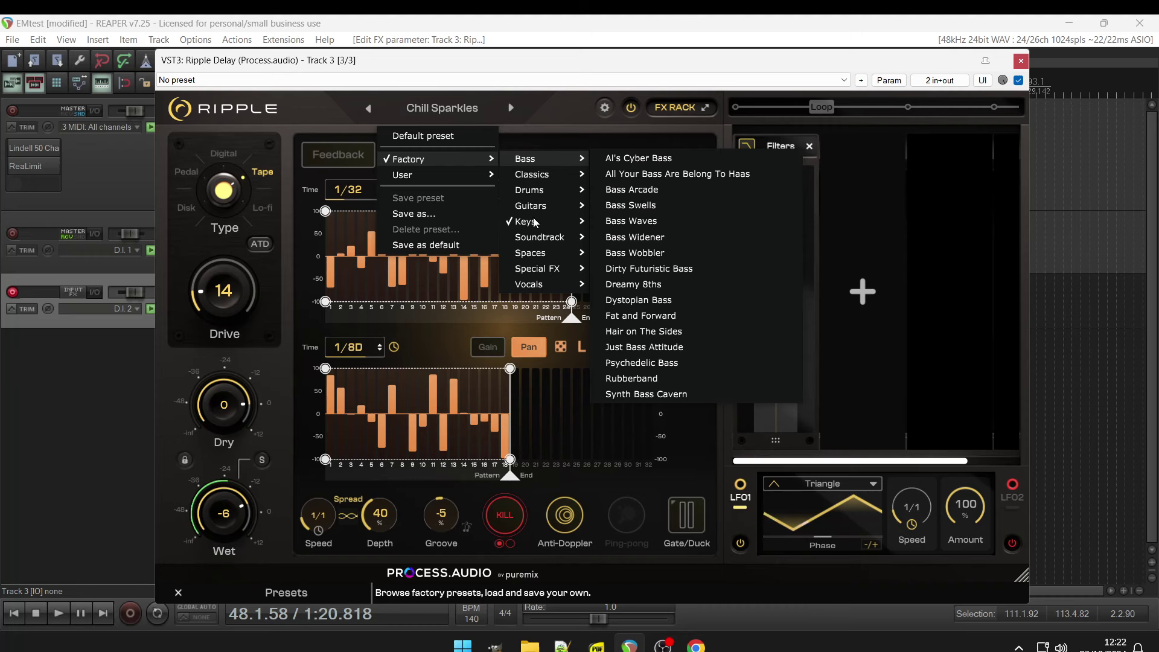
mouse_move(535, 223)
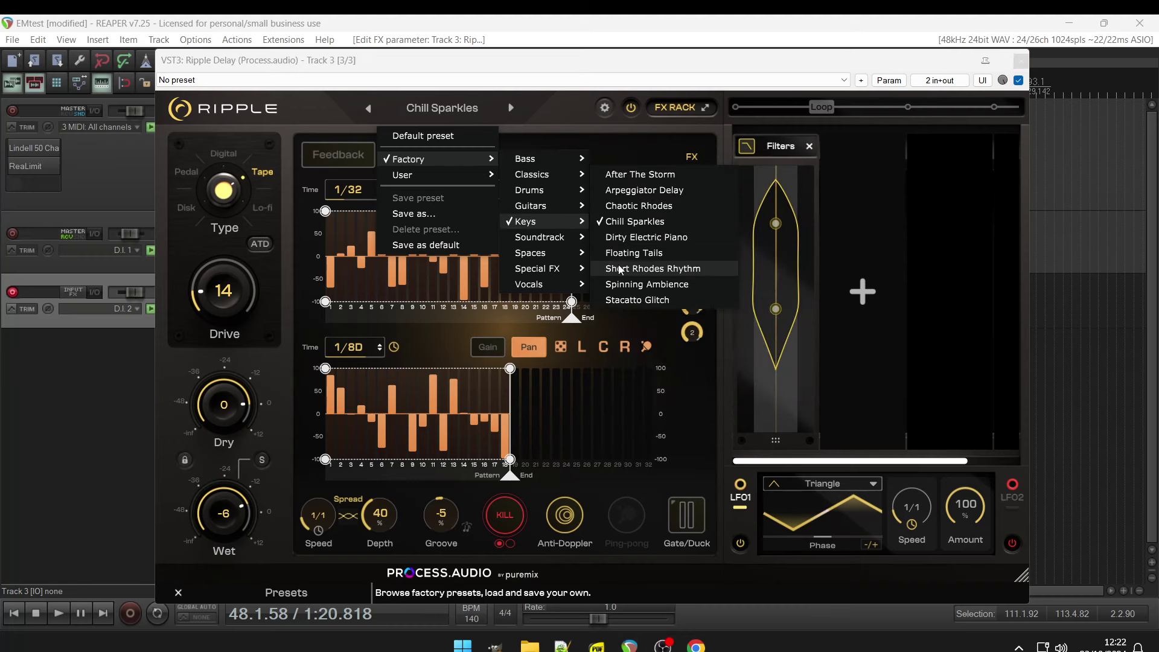
click(620, 285)
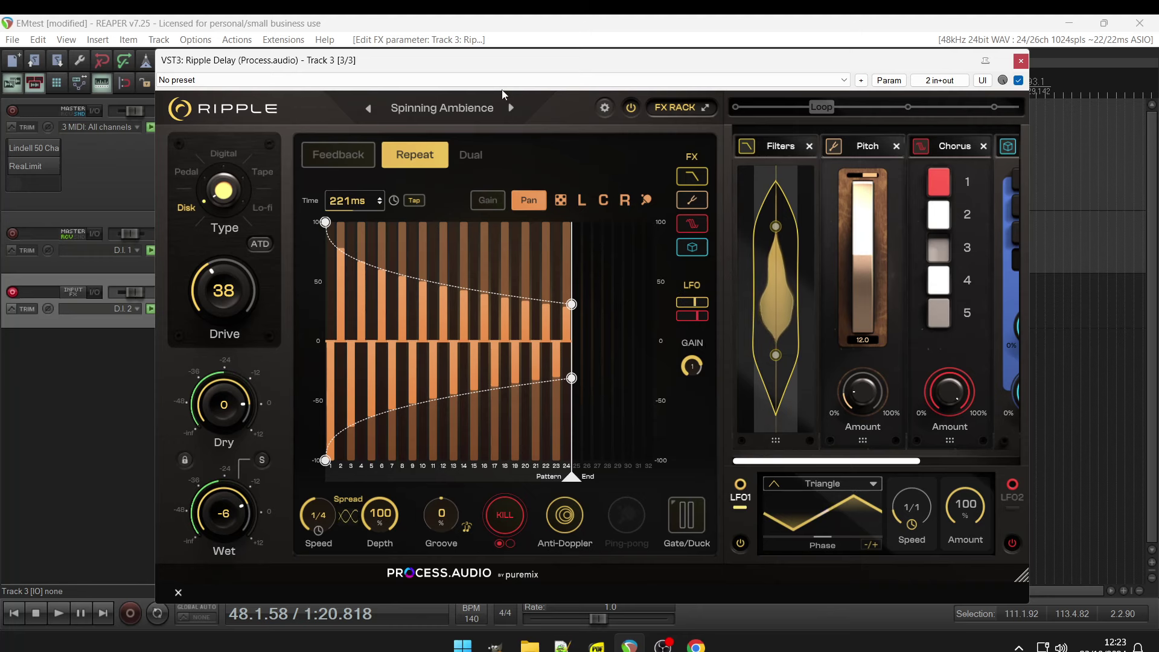
Step: Try the factory Spaces preset Long Plate
click(476, 104)
mouse_move(454, 158)
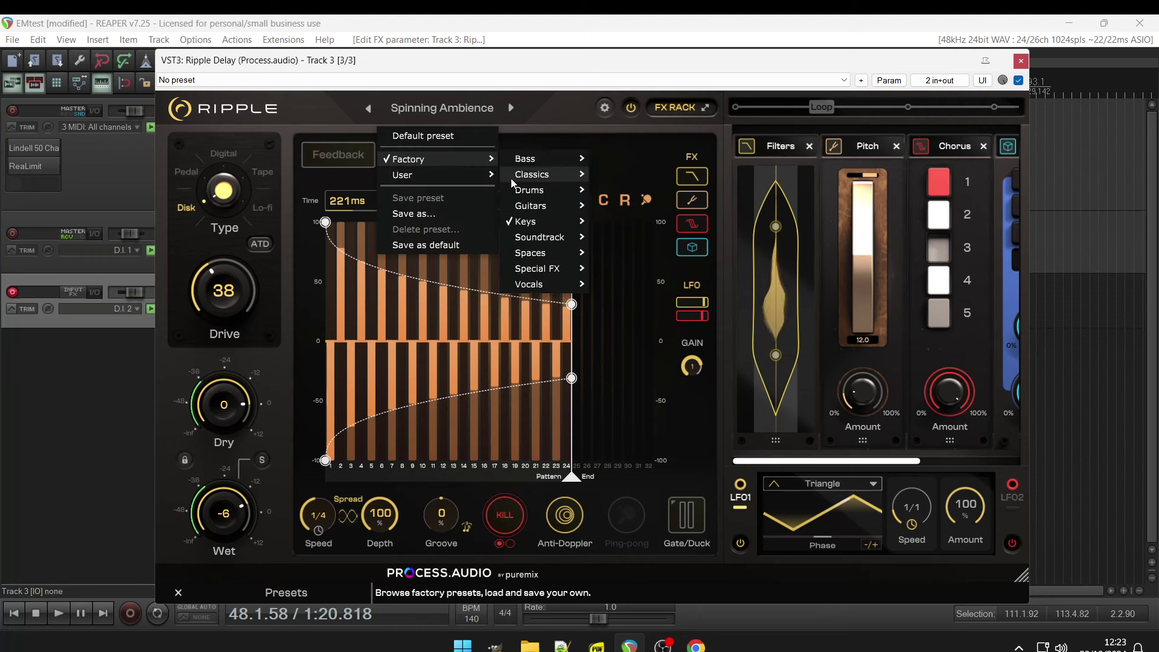
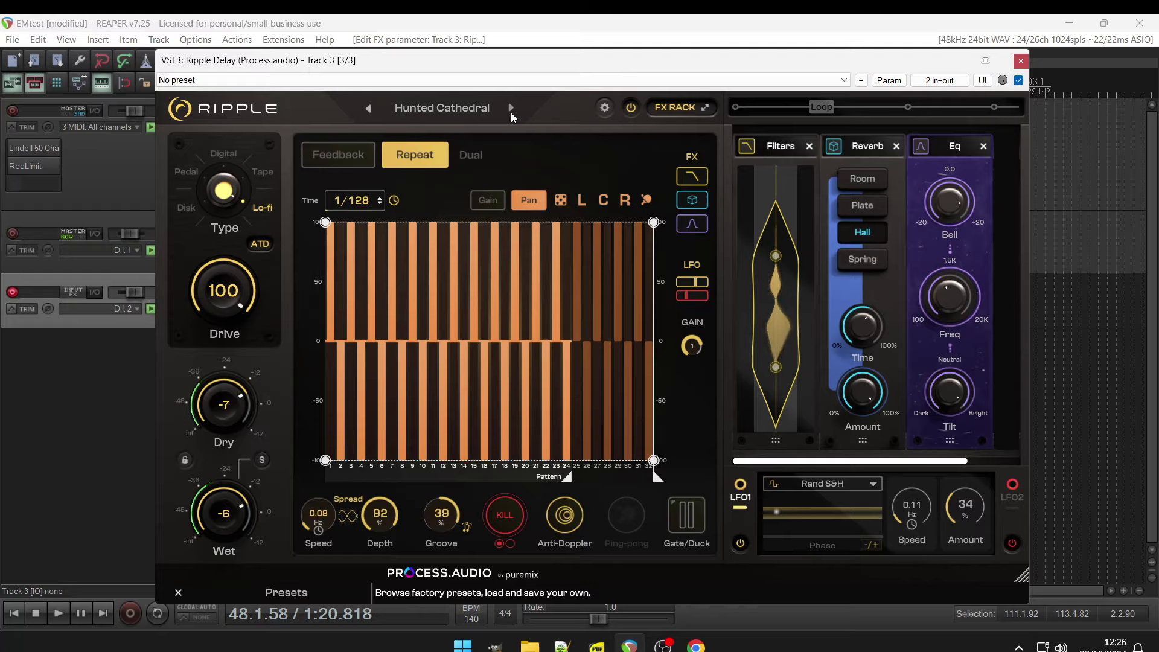
click(512, 114)
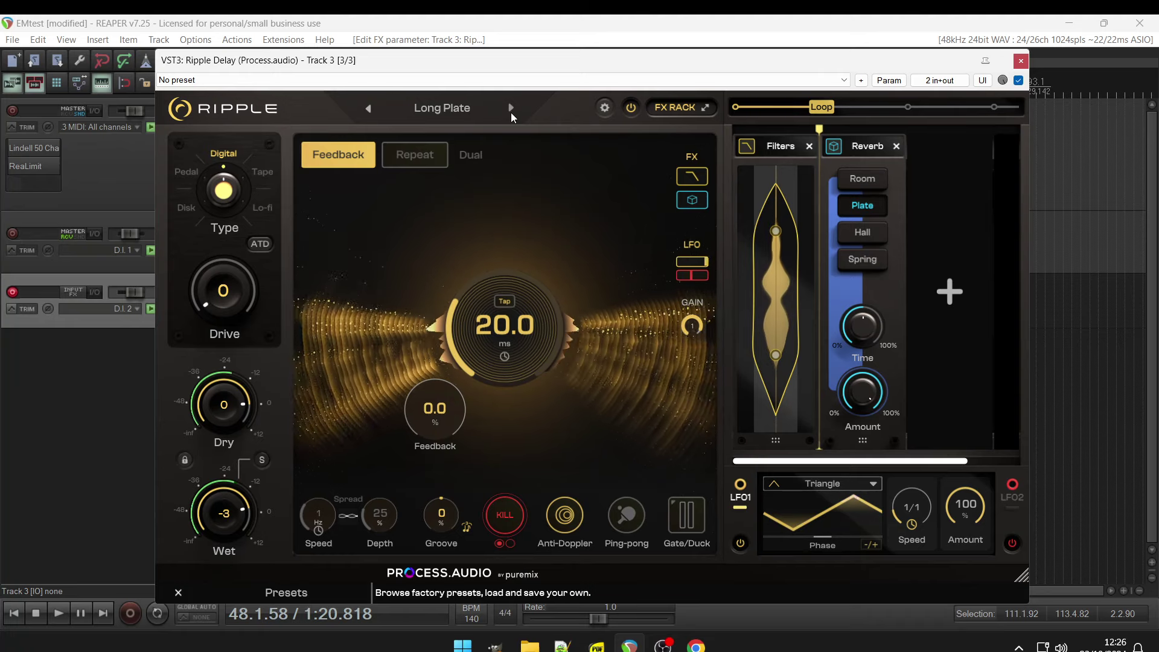
Step: Try the factory Special FX presets Flowing Atmosphere and Microcosmic Echo in turn
click(405, 104)
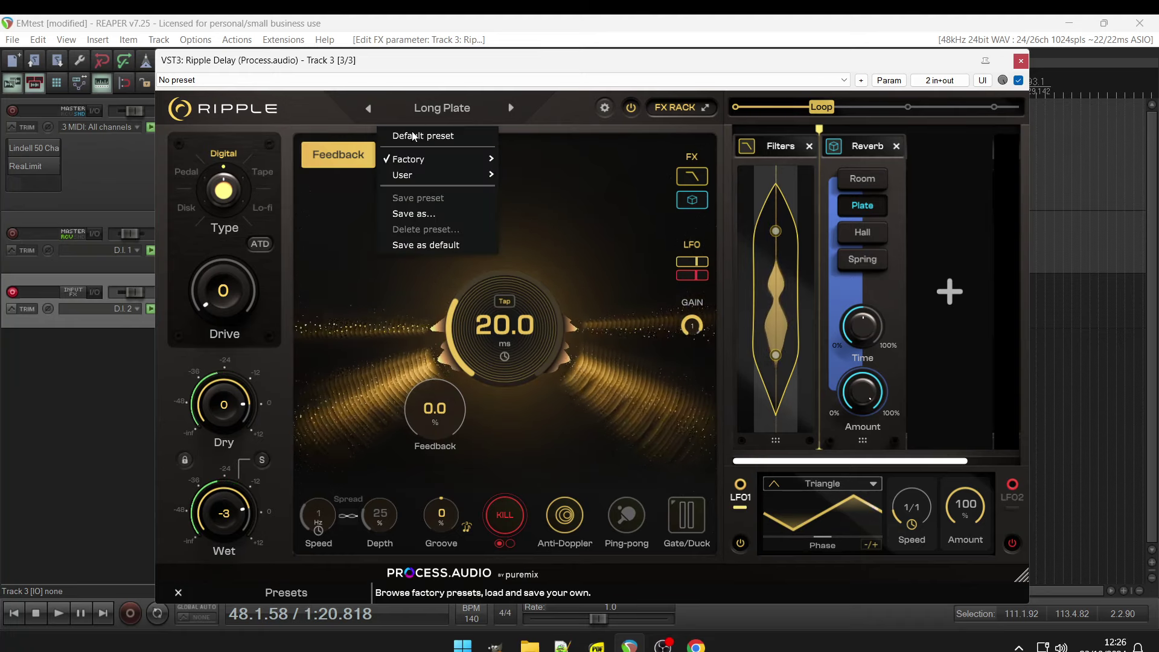
mouse_move(422, 164)
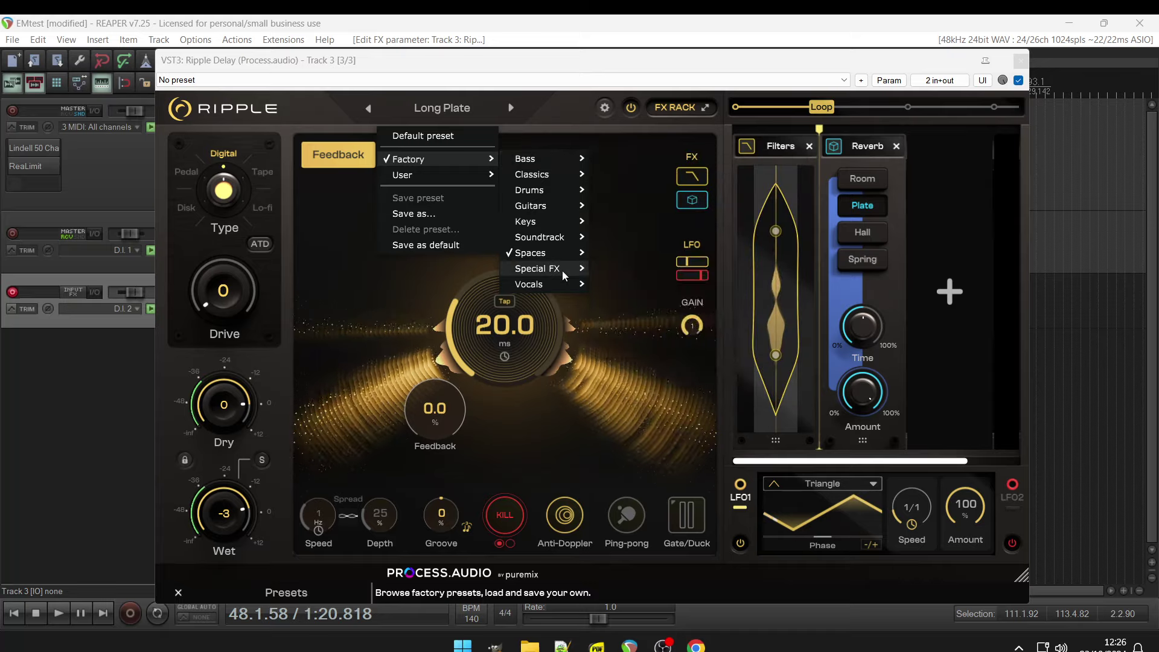
mouse_move(562, 272)
click(622, 288)
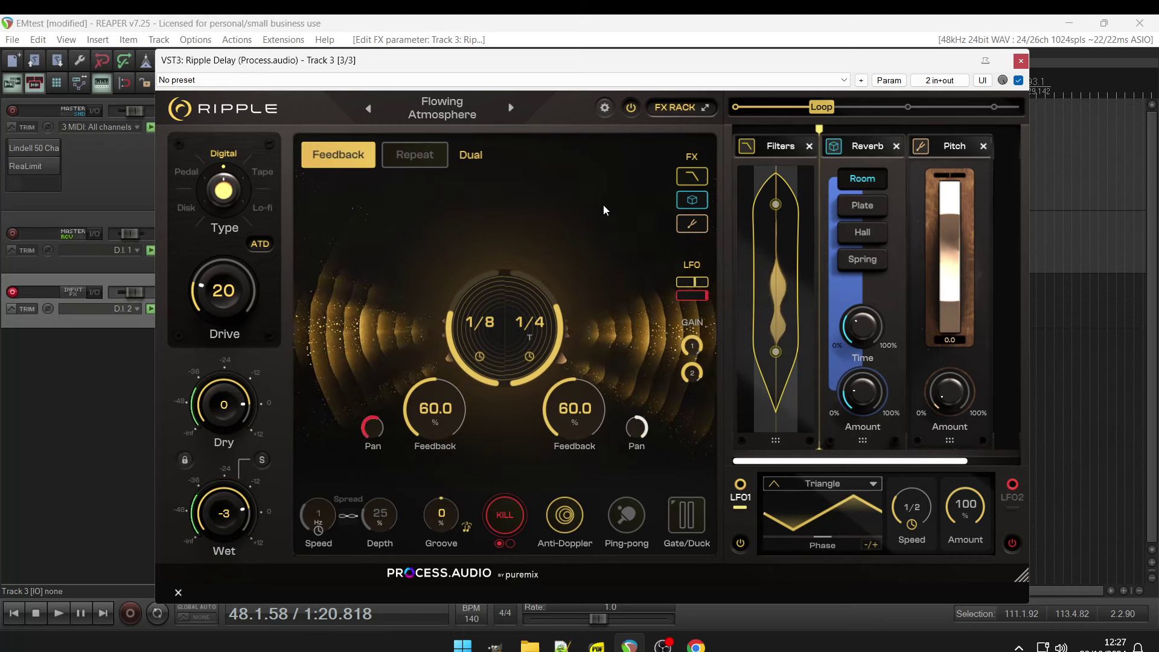
click(497, 104)
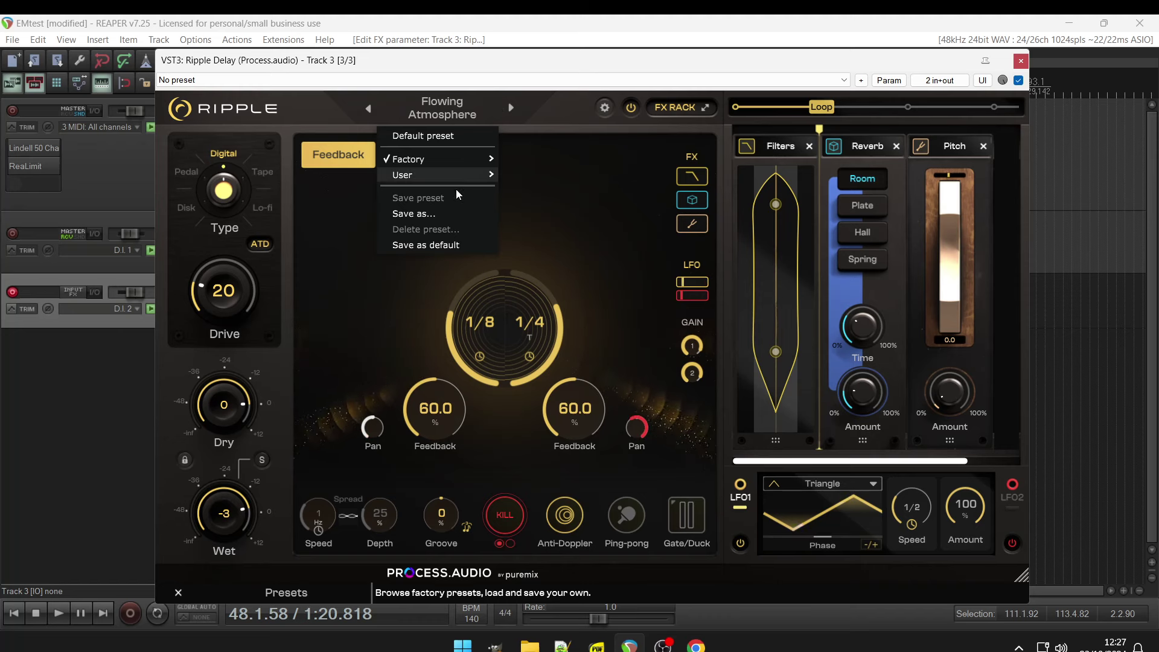
mouse_move(474, 160)
mouse_move(533, 279)
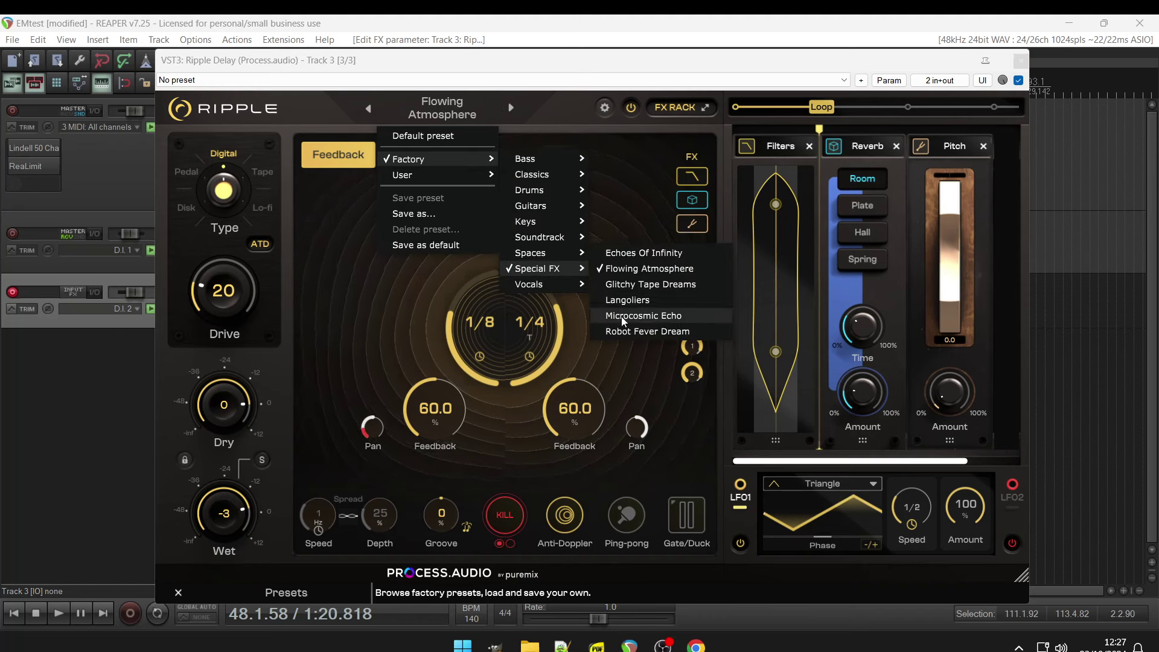
click(621, 316)
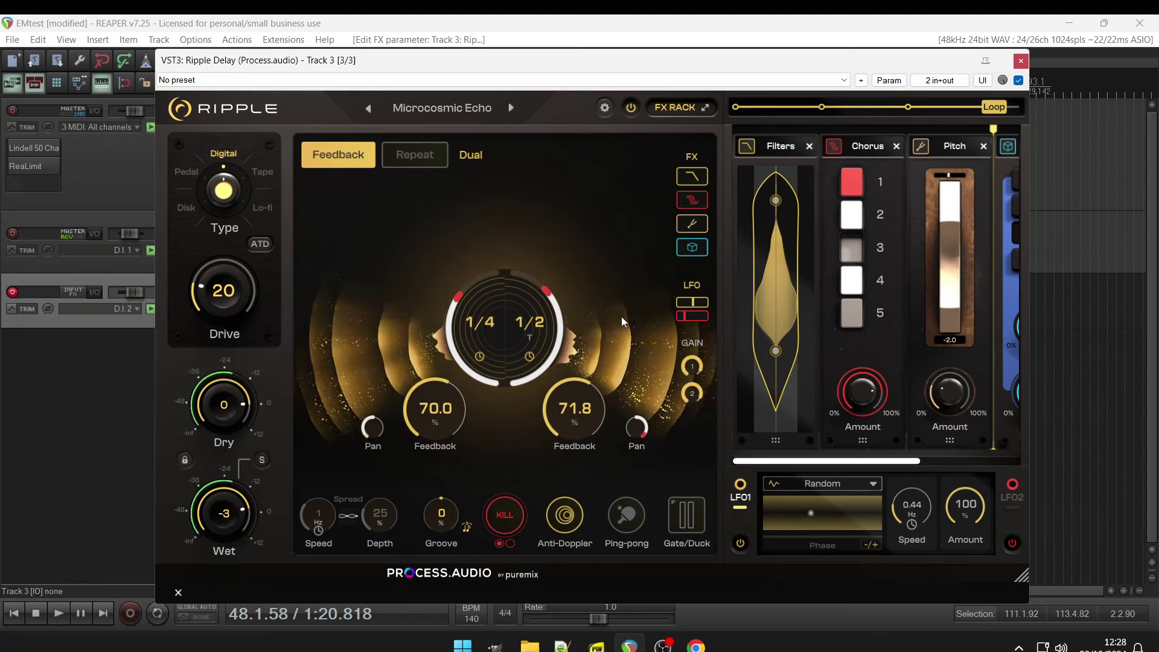
Step: Try the factory Vocals presets Double Vocal Slap and On The Move in turn
click(501, 109)
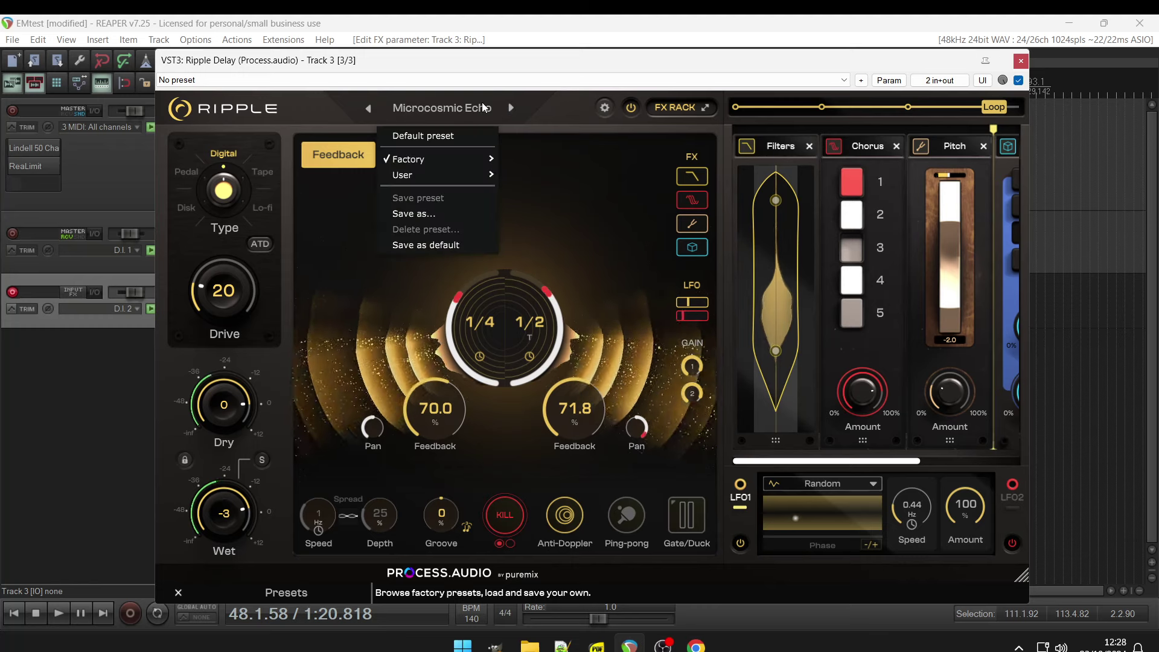
mouse_move(456, 159)
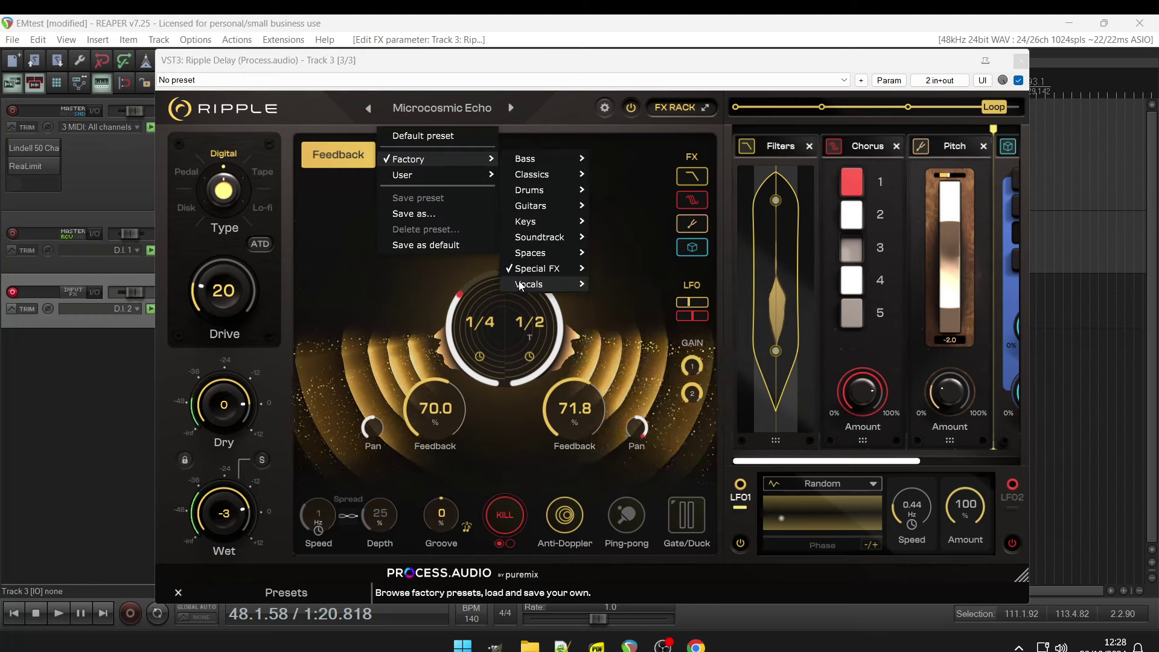
mouse_move(524, 285)
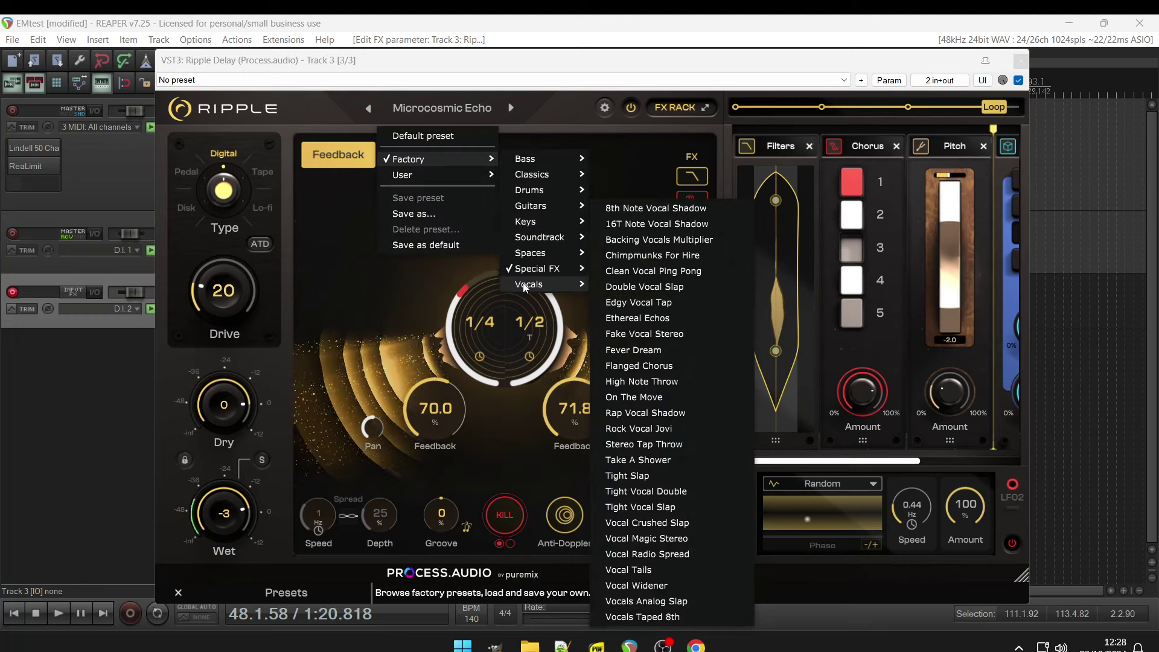
click(618, 289)
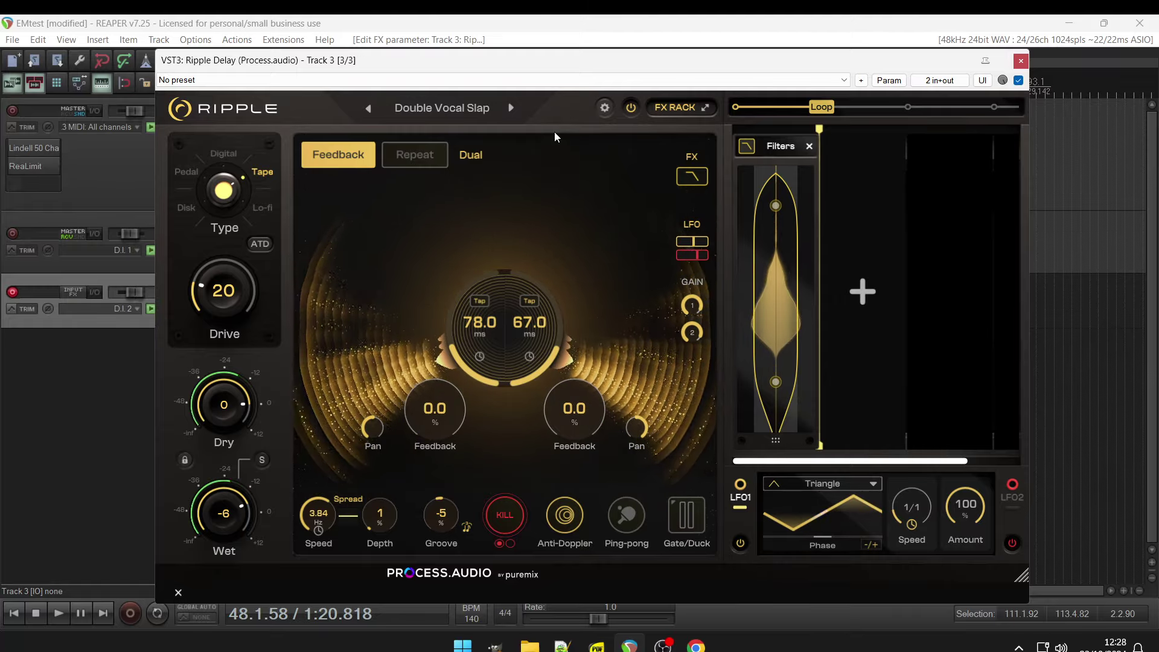
click(470, 108)
mouse_move(460, 156)
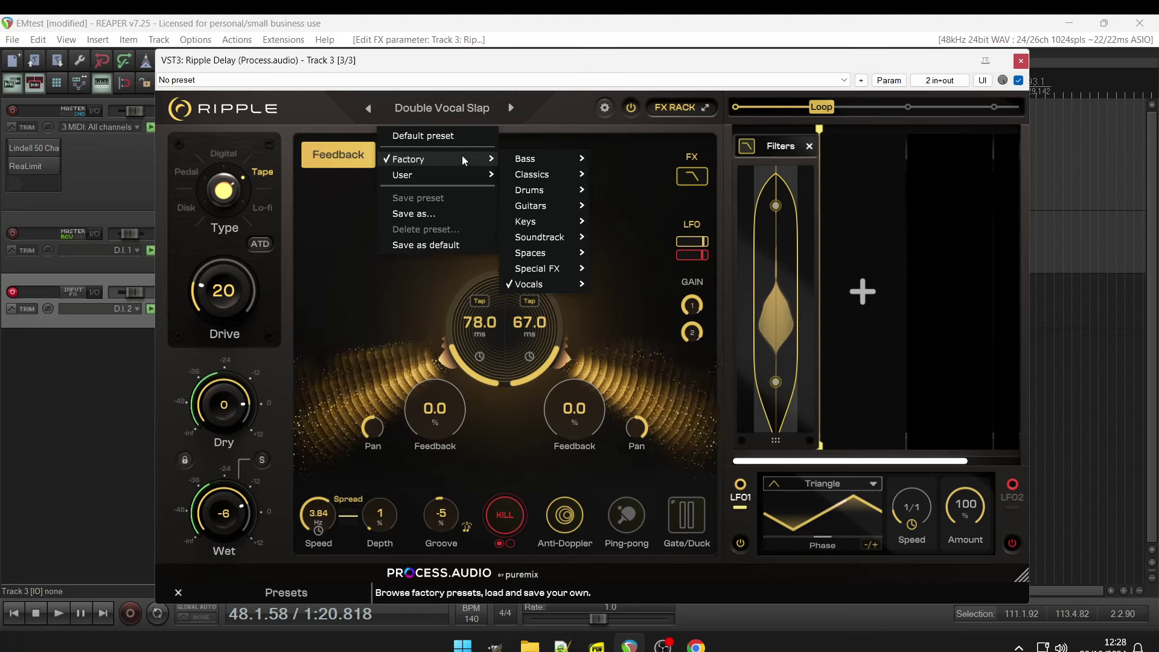
mouse_move(559, 279)
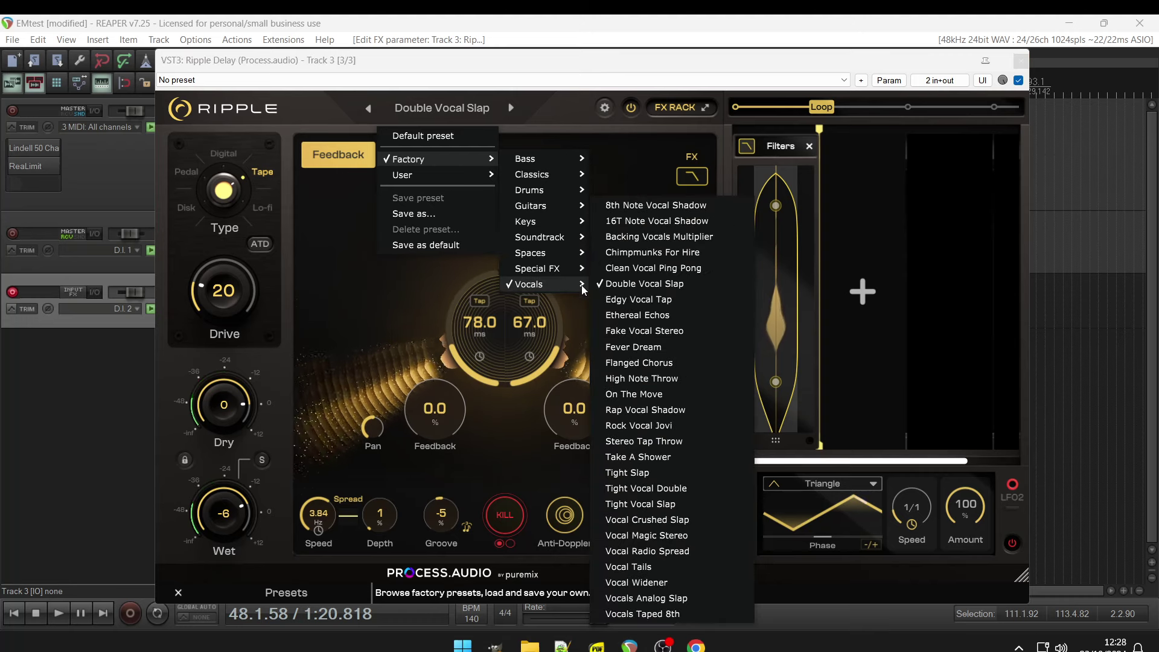
click(635, 395)
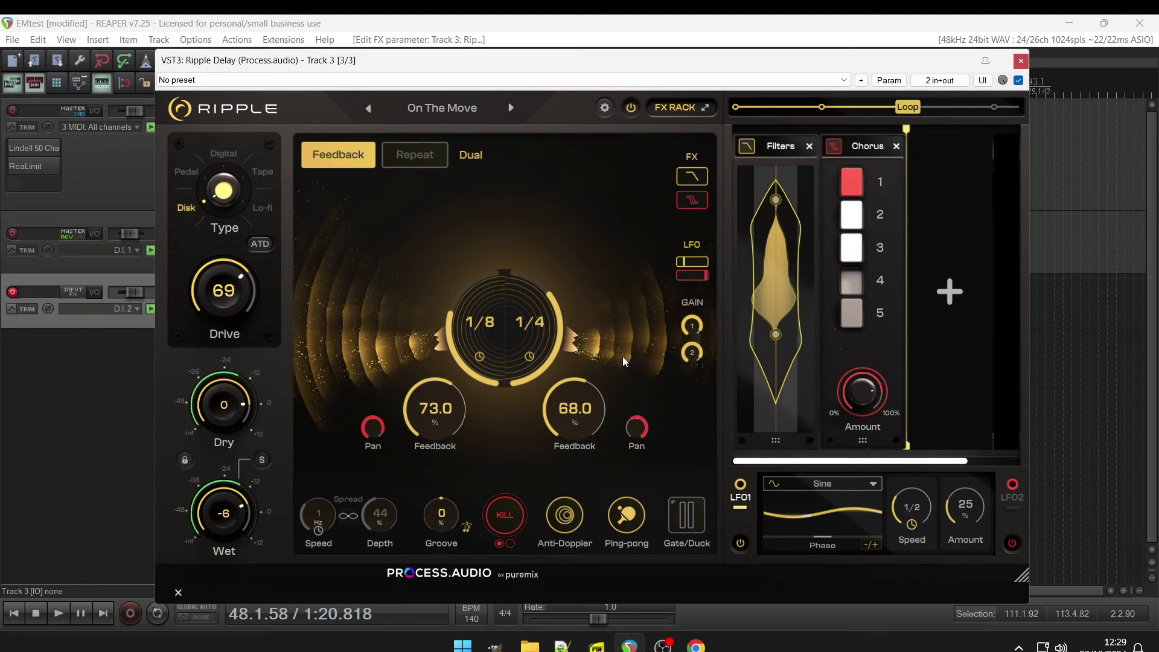
Step: Load the factory Vocals preset Vocal Tails
click(485, 104)
mouse_move(475, 160)
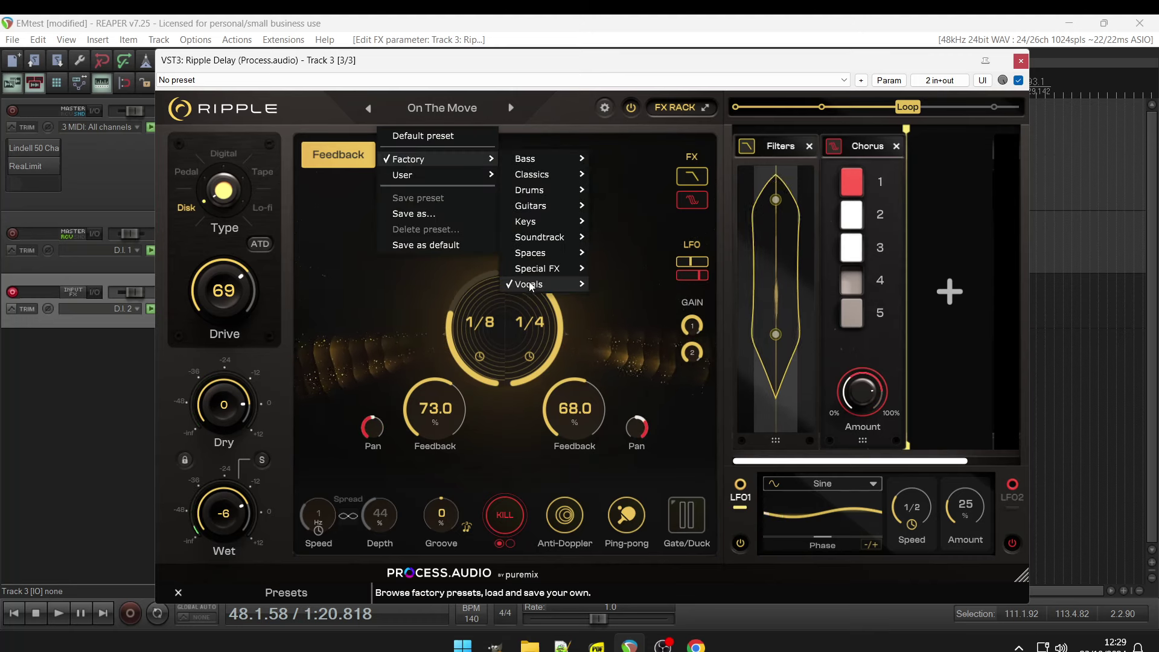
mouse_move(530, 285)
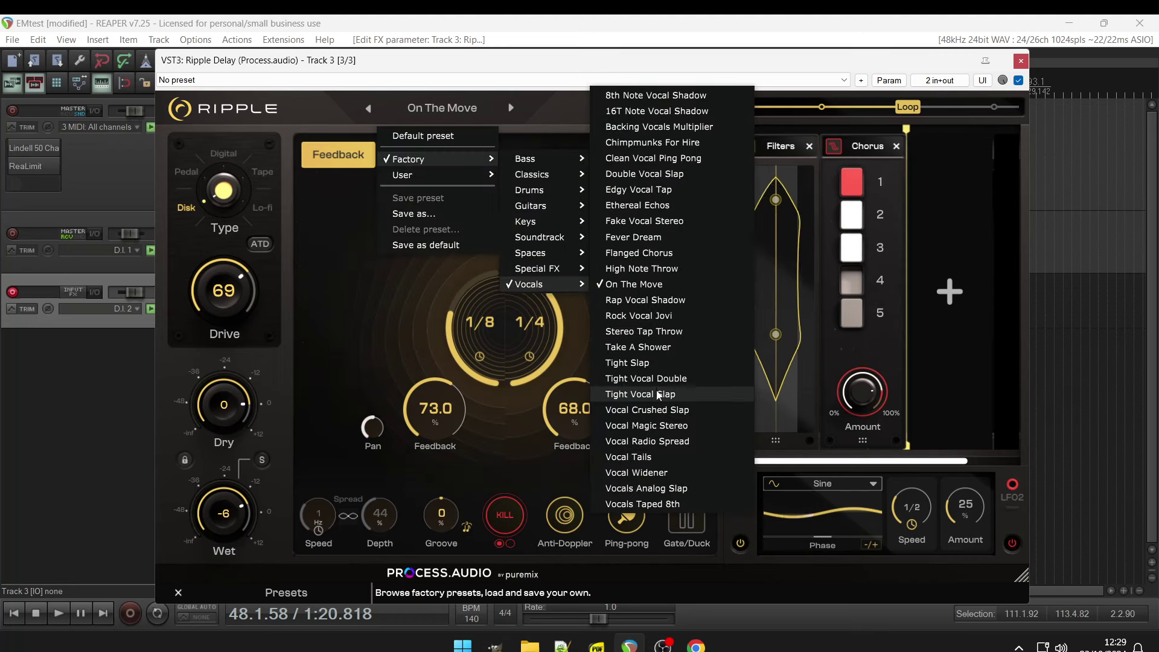
click(655, 451)
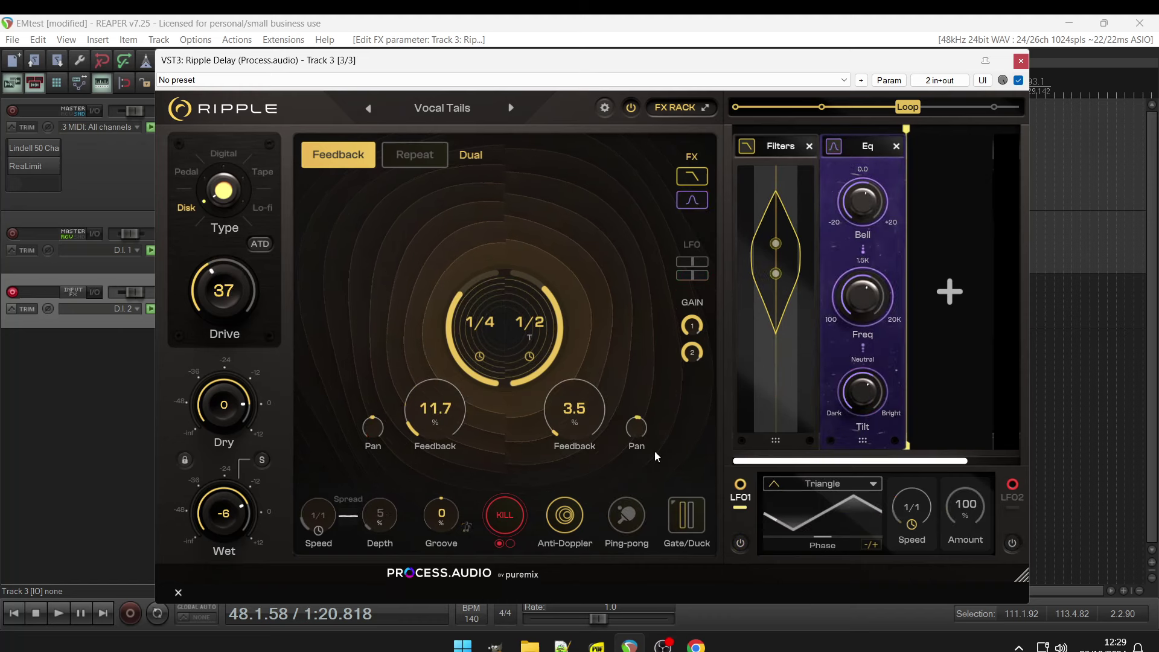